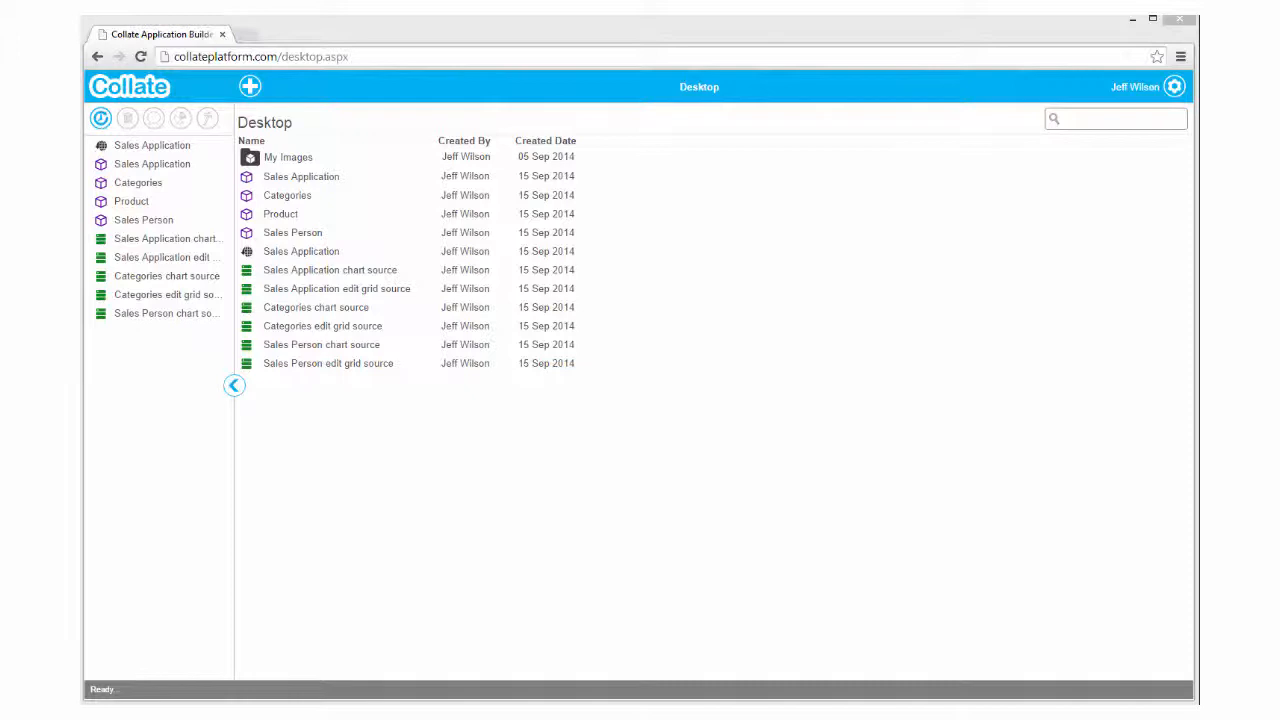
# Create a new dataview named Sales Info.
pyautogui.click(250, 86)
pyautogui.click(290, 215)
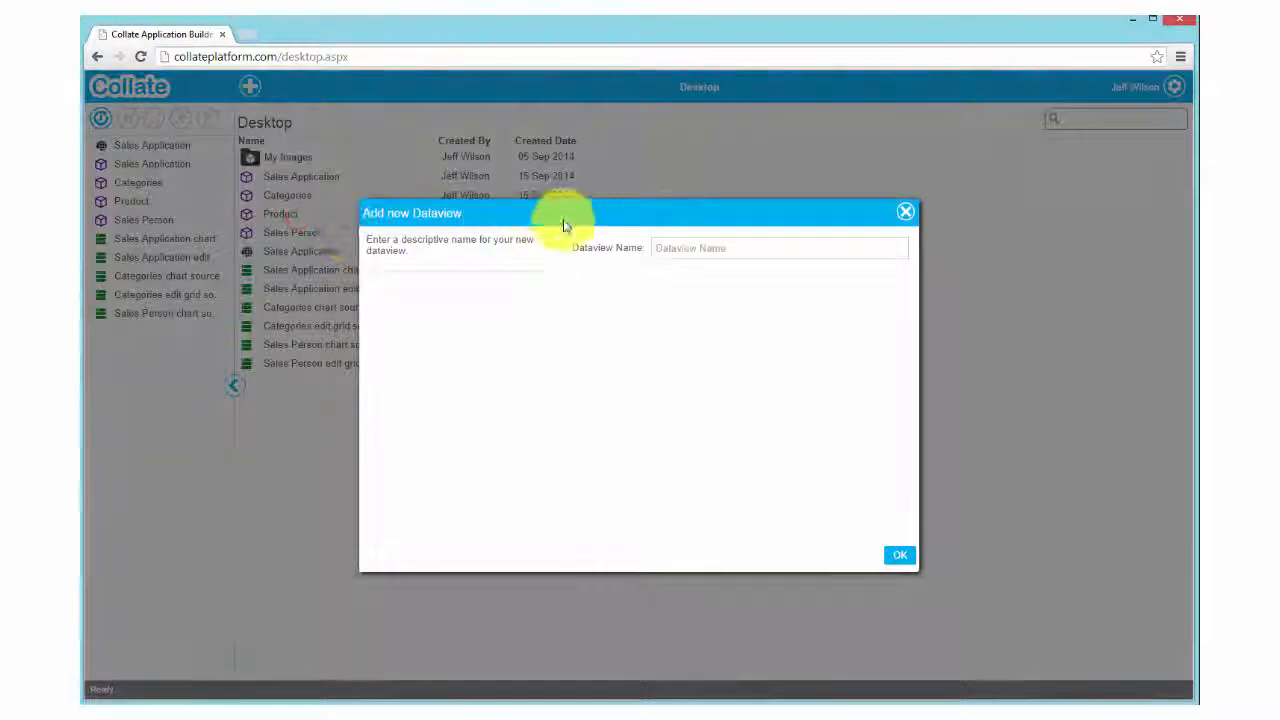
pyautogui.click(682, 249)
pyautogui.click(682, 249)
pyautogui.click(677, 271)
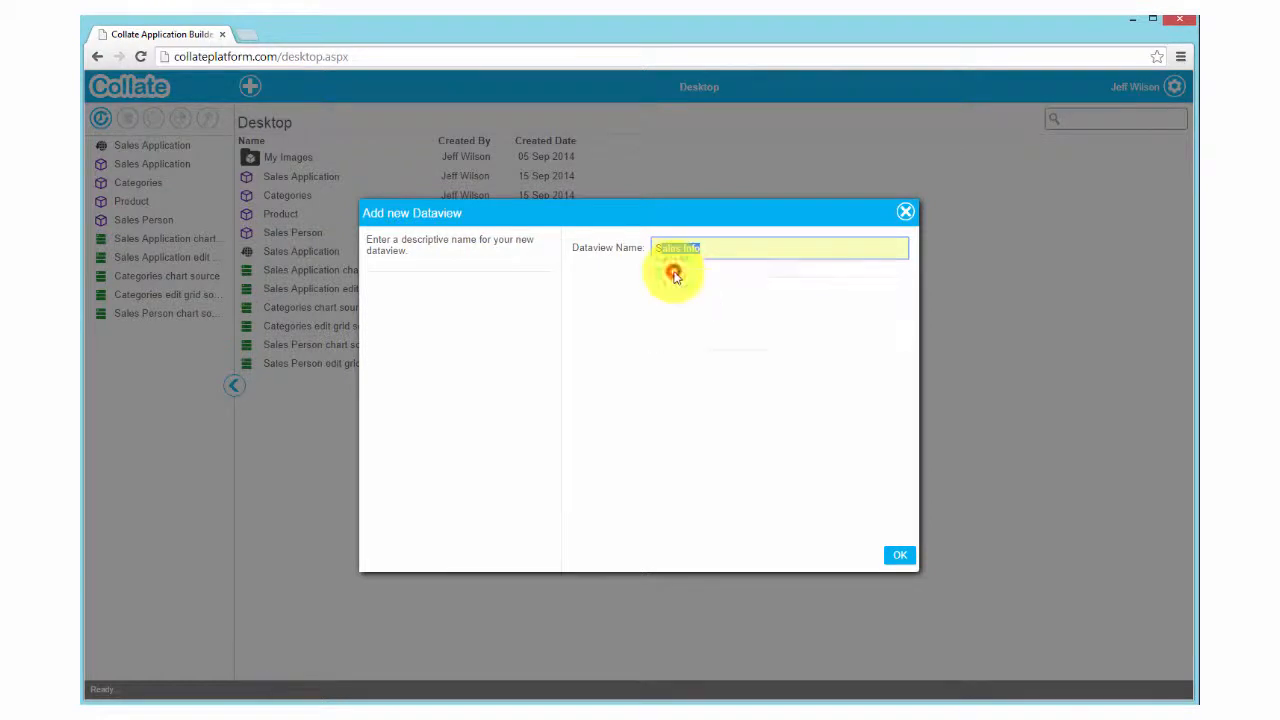
pyautogui.click(892, 553)
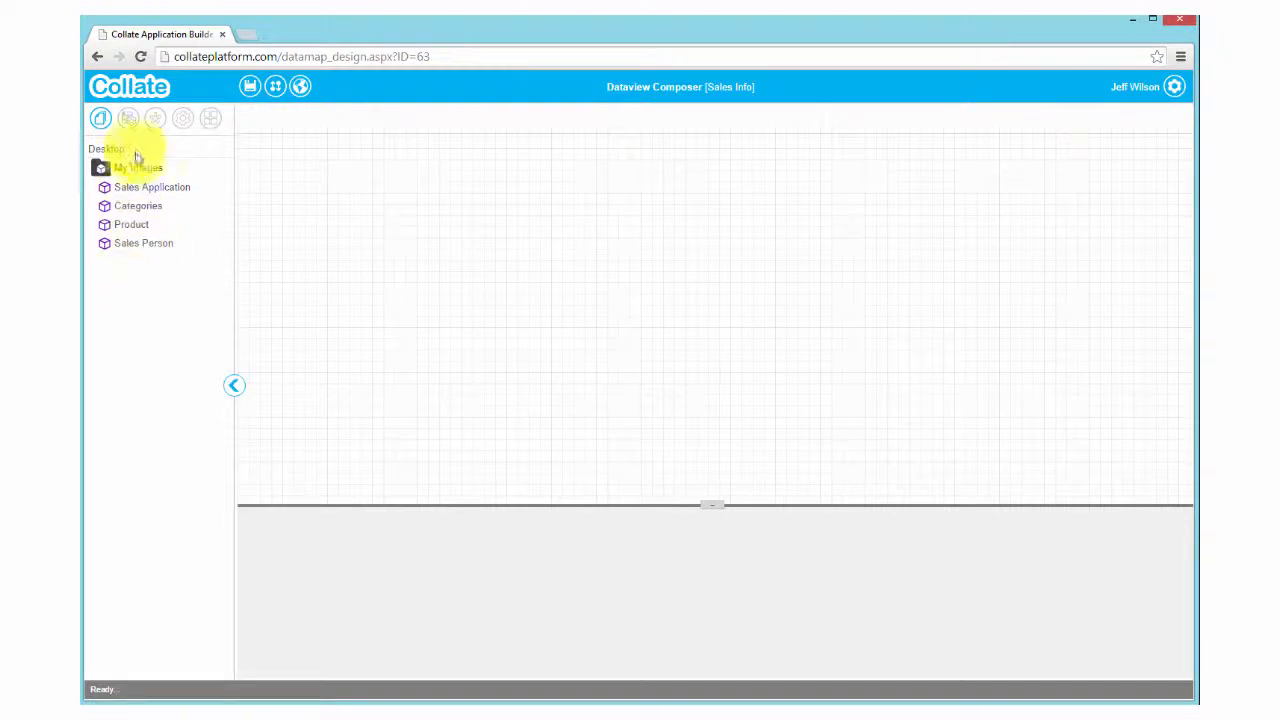
pyautogui.click(130, 120)
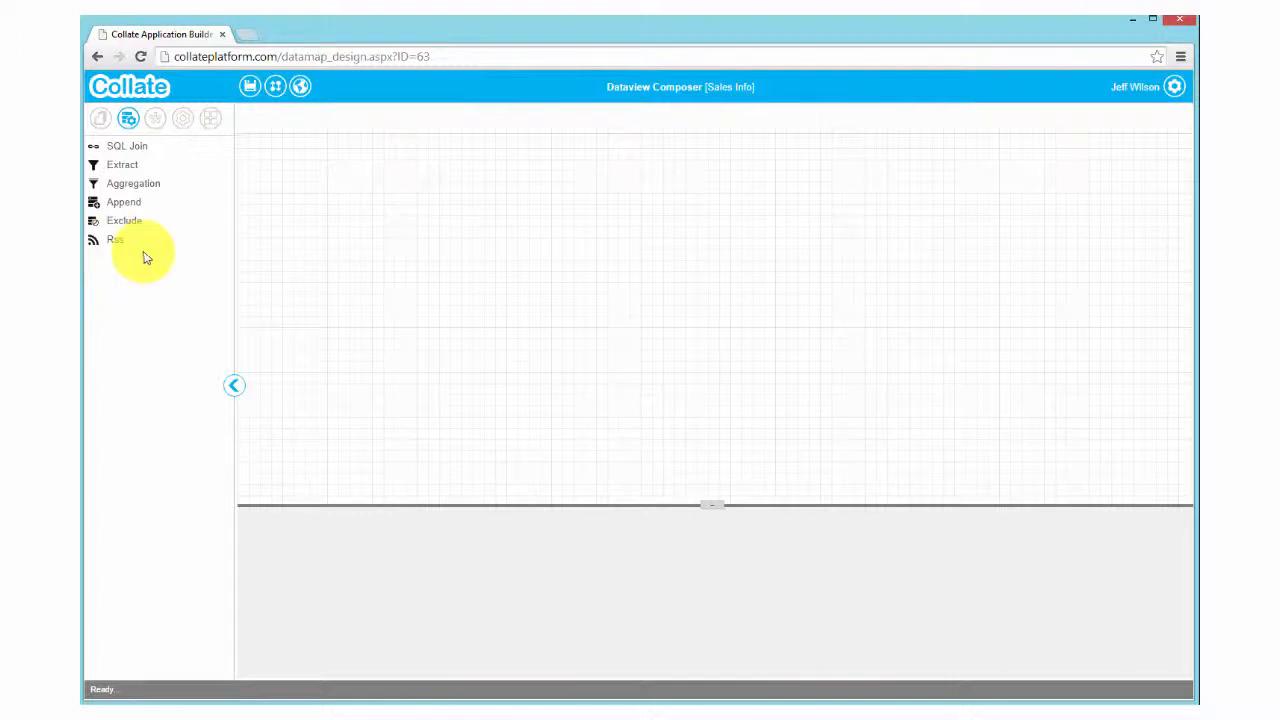
pyautogui.click(156, 120)
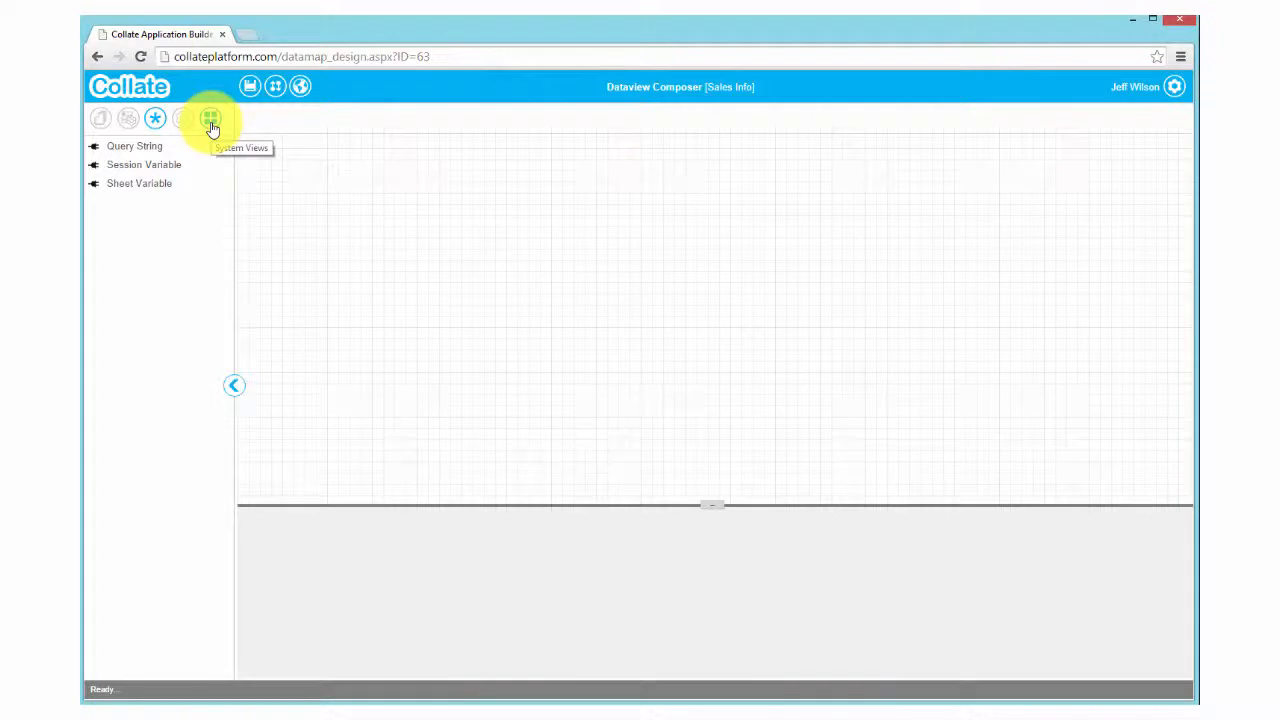
# Place the Sales Application data source on the composer canvas and preview its records.
pyautogui.click(103, 124)
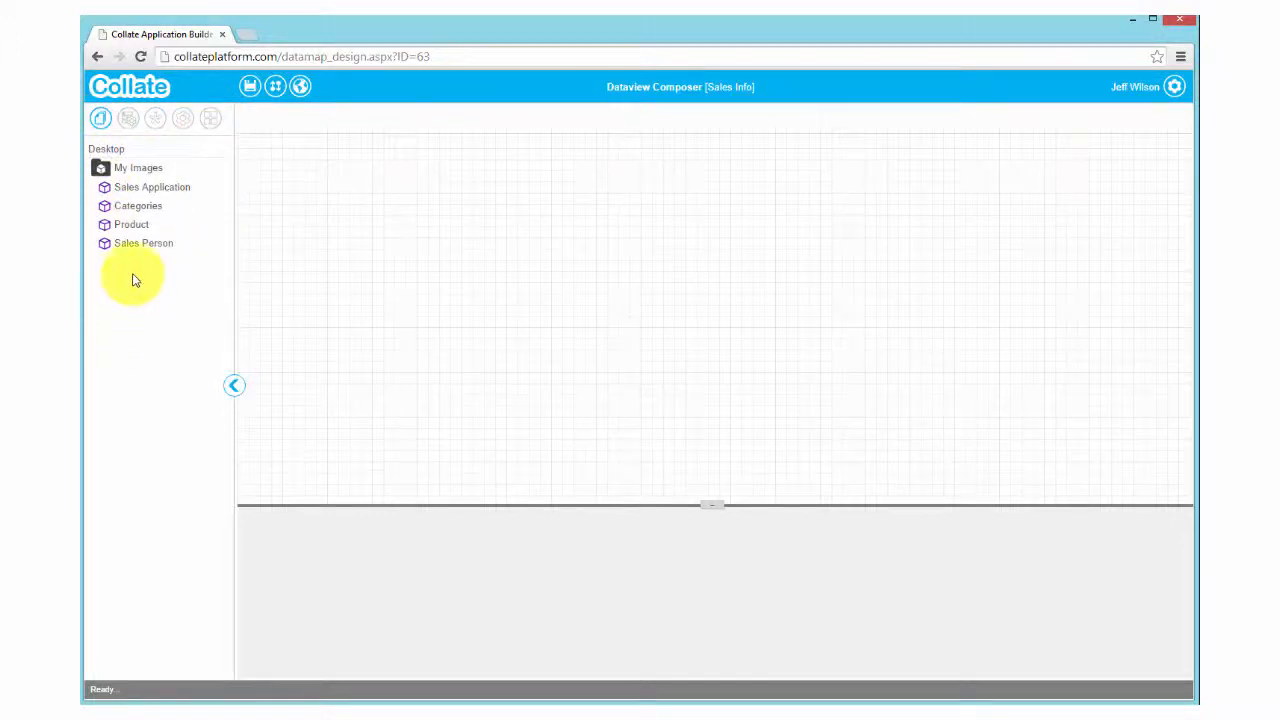
pyautogui.moveTo(152, 190); pyautogui.dragTo(363, 205)
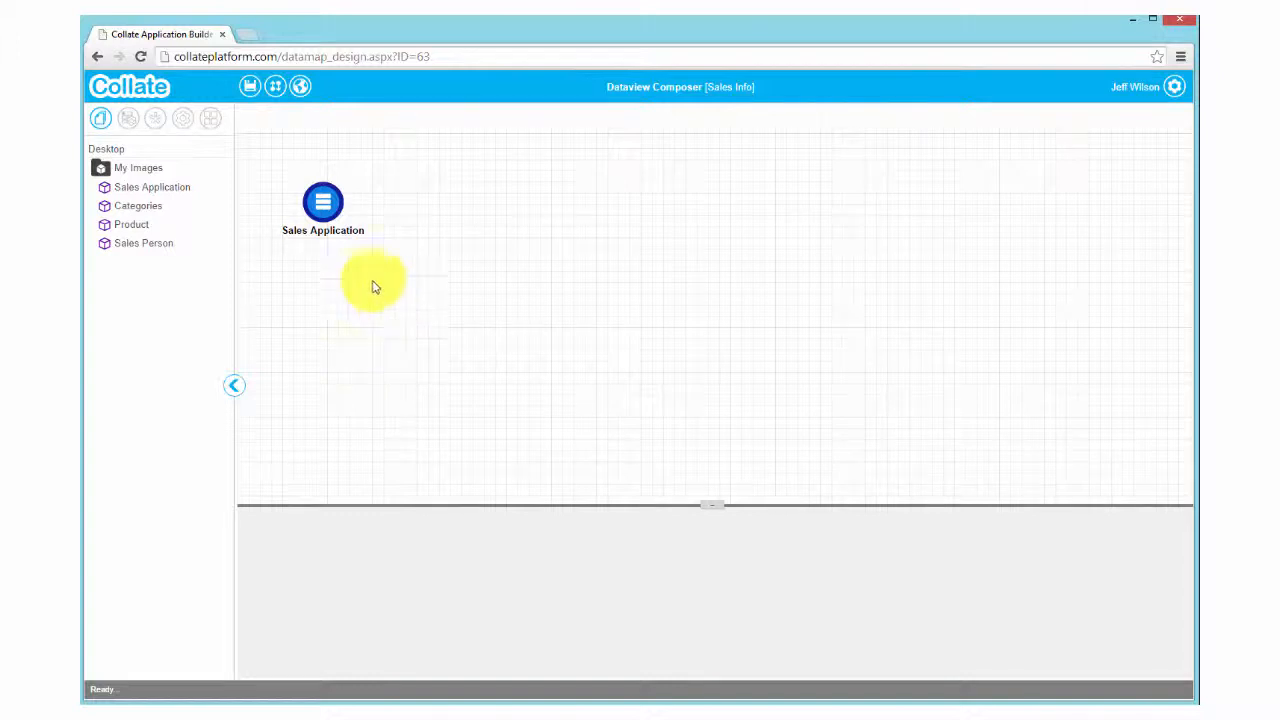
pyautogui.click(333, 207)
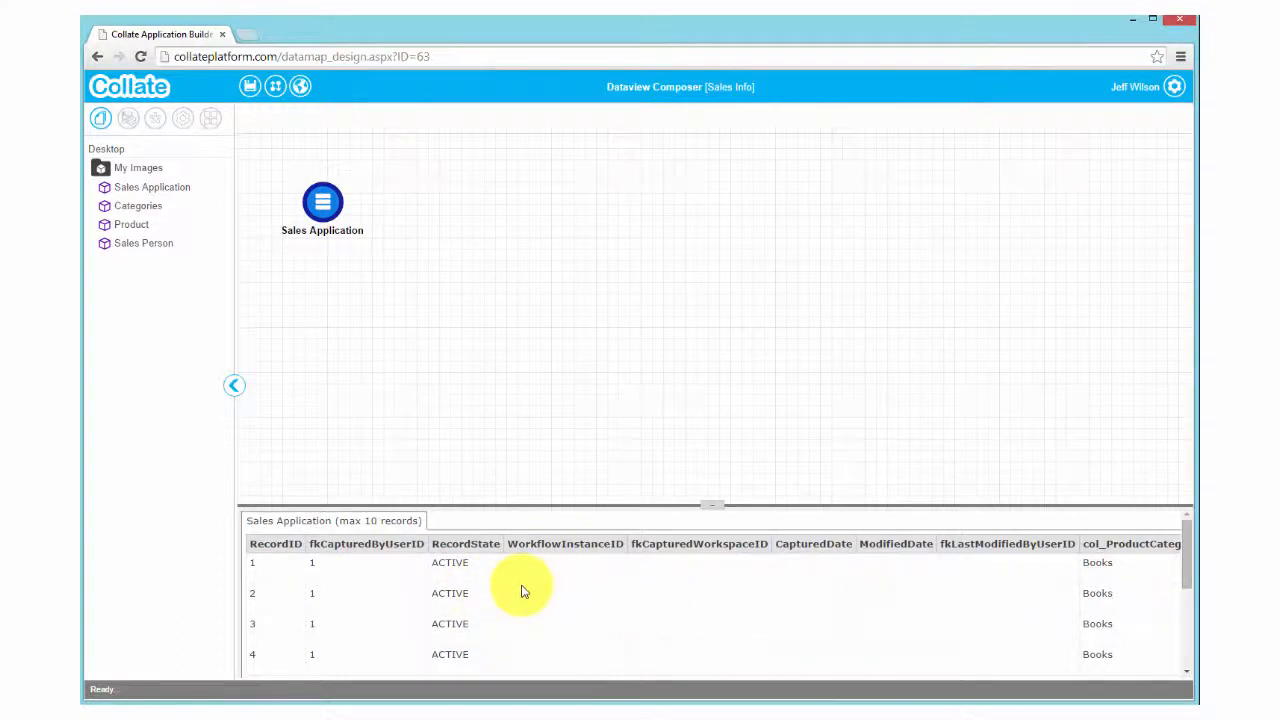
# Add an Extract operation with Sales Application as its input, and move the connected chain to the canvas's upper-left area.
pyautogui.click(127, 119)
pyautogui.moveTo(116, 166); pyautogui.dragTo(502, 219)
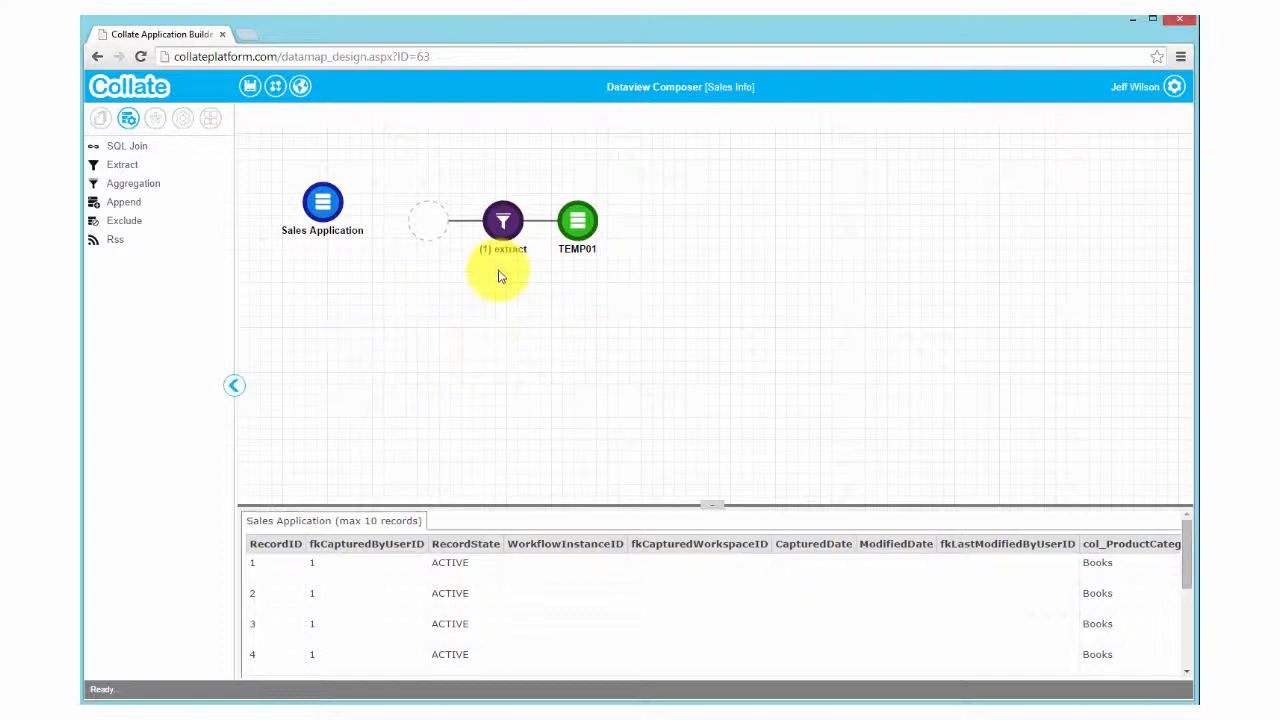
pyautogui.moveTo(323, 212); pyautogui.dragTo(427, 233)
pyautogui.moveTo(351, 160); pyautogui.dragTo(657, 296)
pyautogui.moveTo(578, 226); pyautogui.dragTo(450, 171)
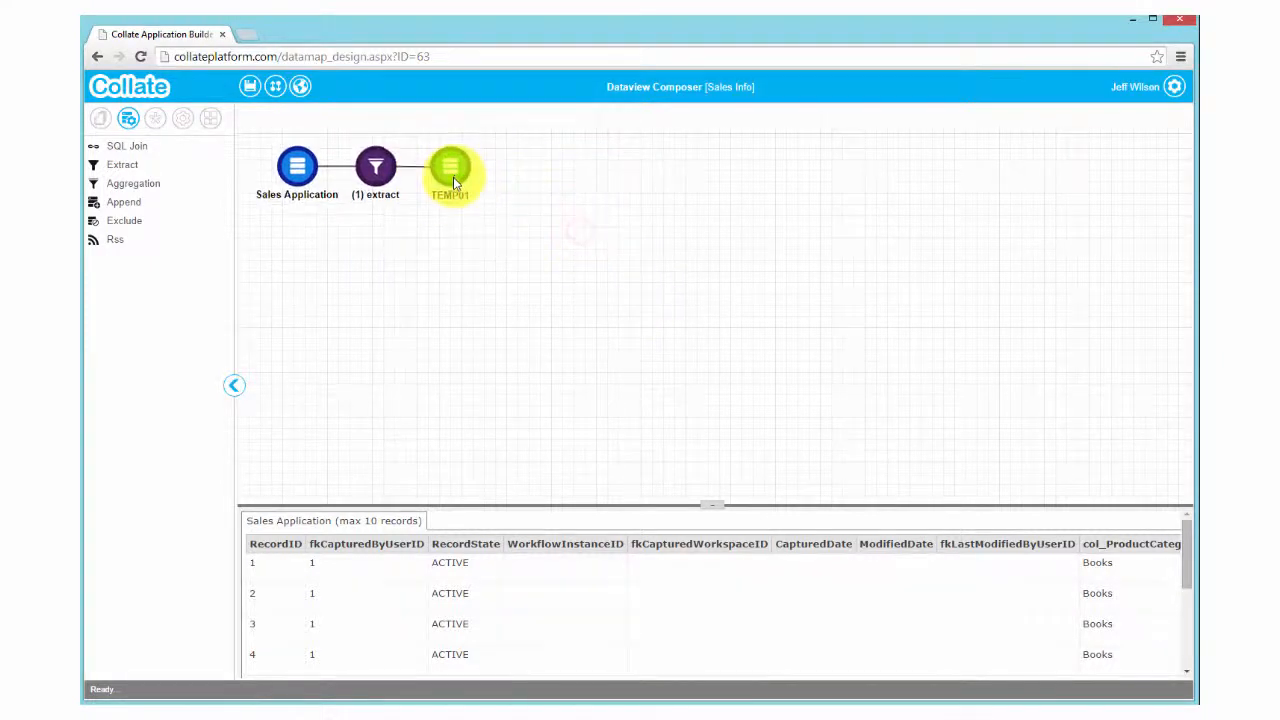
# Map RecordID, Product Name, Price and Sales Person from Sales Application to the extract's TEMP01 output and preview the output records.
pyautogui.moveTo(586, 505); pyautogui.dragTo(581, 388)
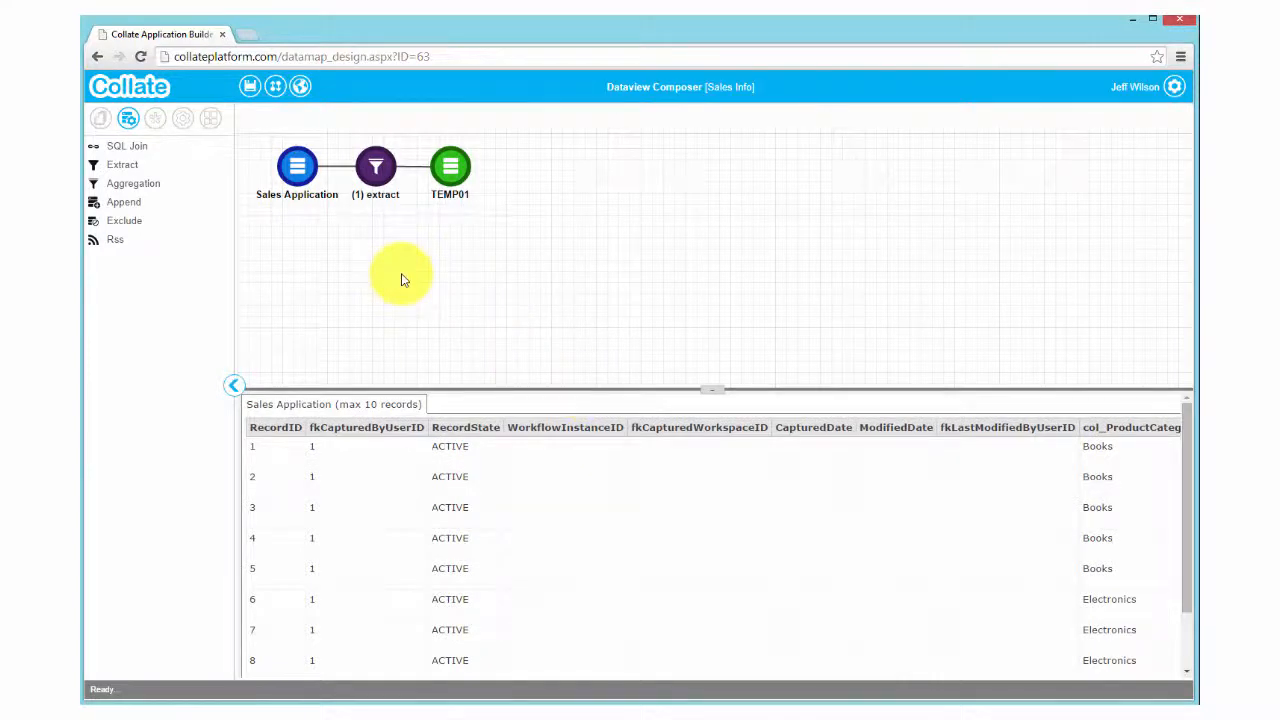
pyautogui.click(378, 167)
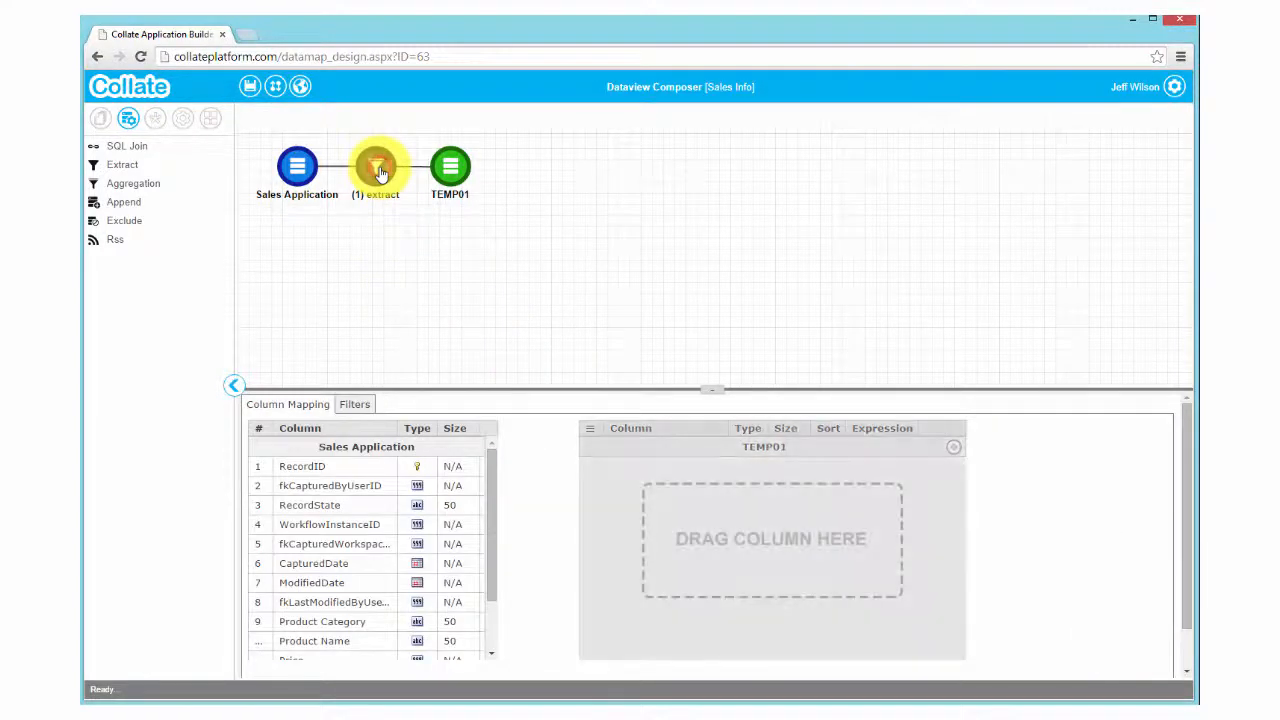
pyautogui.moveTo(509, 387); pyautogui.dragTo(508, 333)
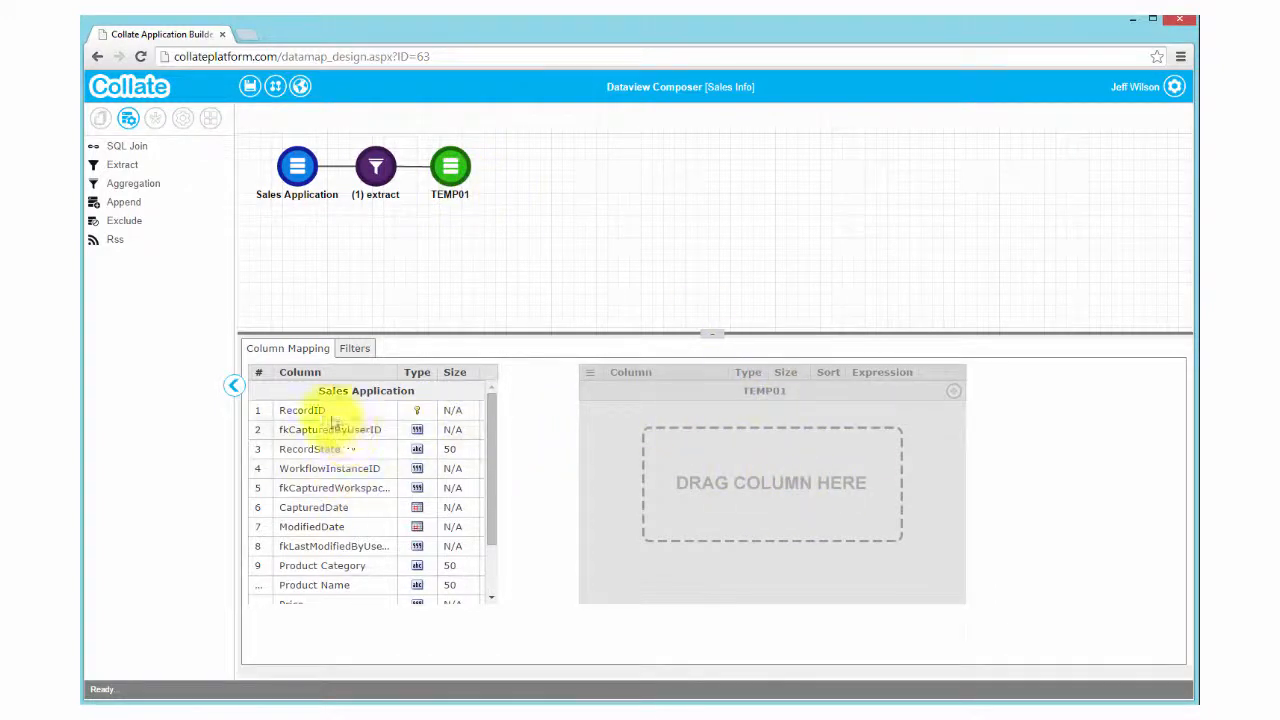
pyautogui.moveTo(320, 412); pyautogui.dragTo(640, 456)
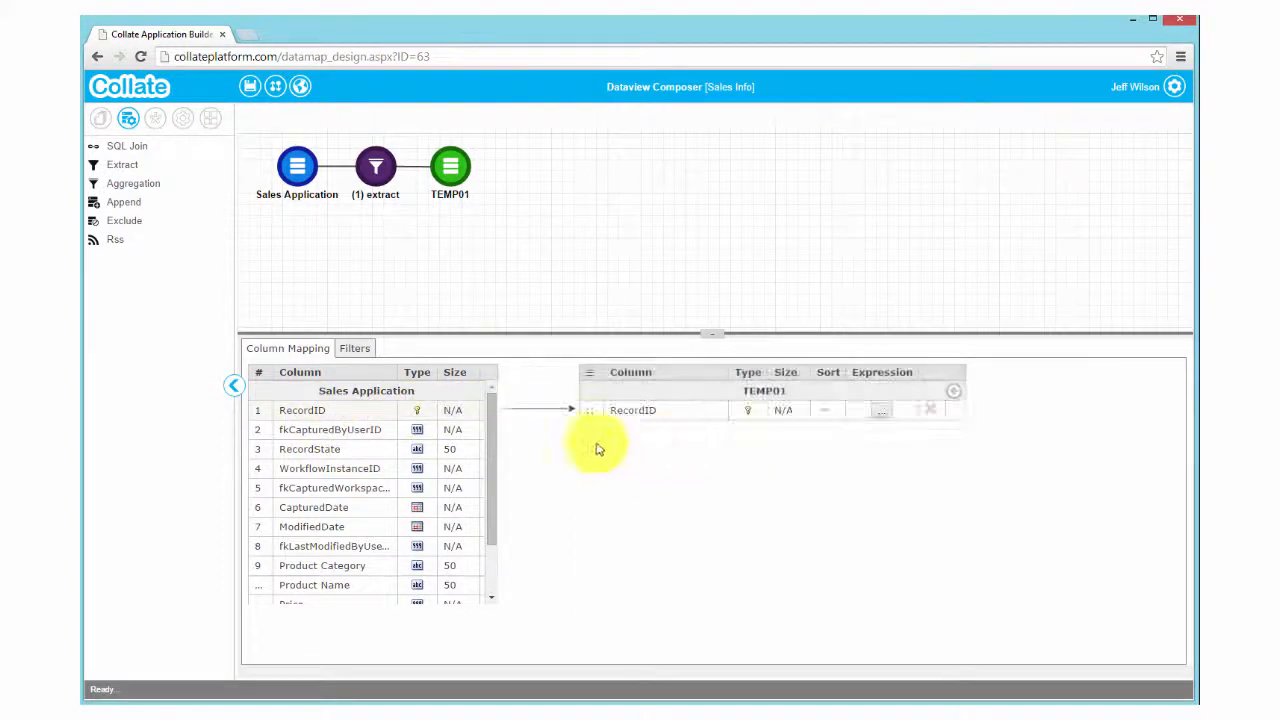
pyautogui.moveTo(491, 408); pyautogui.dragTo(500, 471)
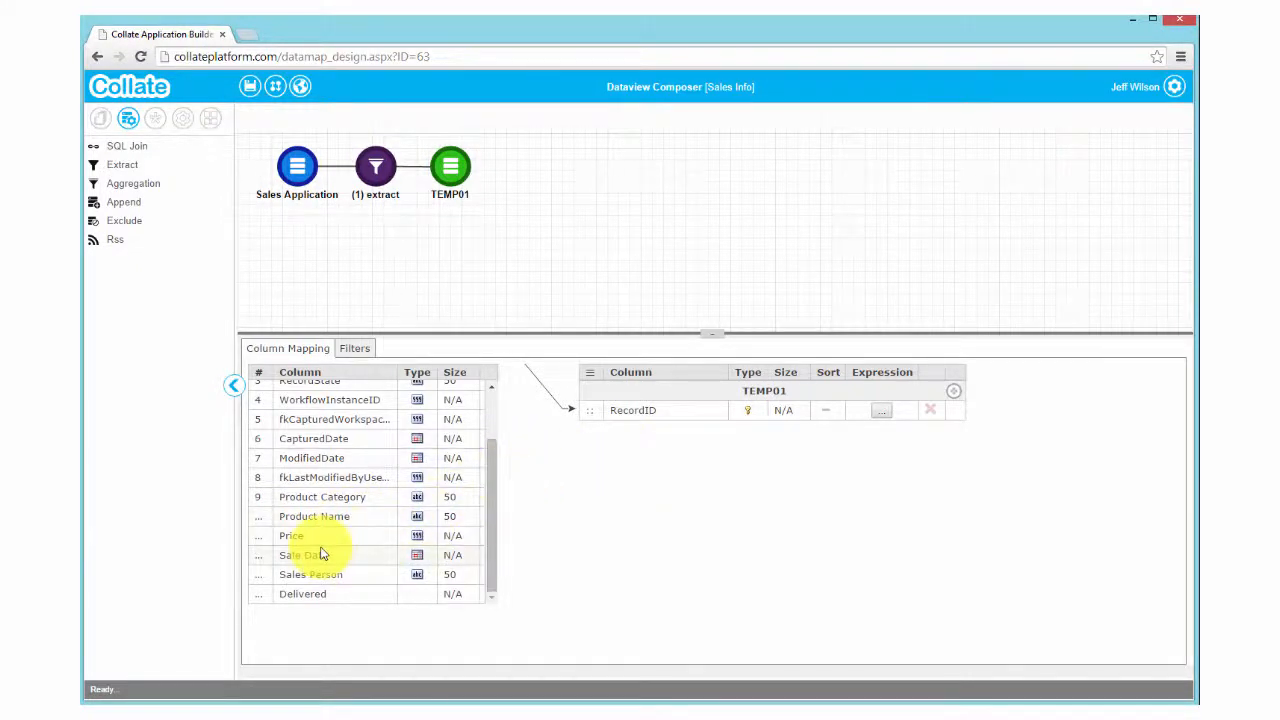
pyautogui.moveTo(348, 517); pyautogui.dragTo(640, 456)
pyautogui.moveTo(363, 540); pyautogui.dragTo(636, 460)
pyautogui.moveTo(351, 577); pyautogui.dragTo(651, 468)
pyautogui.moveTo(491, 543); pyautogui.dragTo(492, 488)
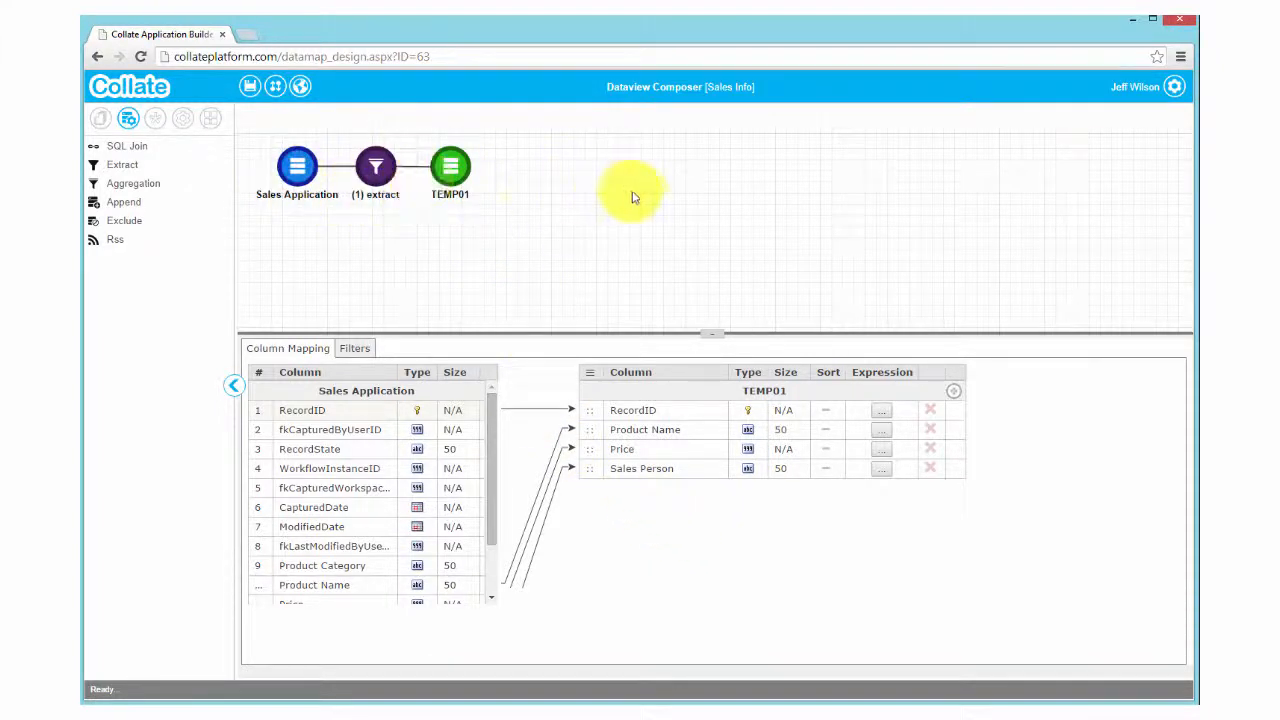
pyautogui.click(450, 168)
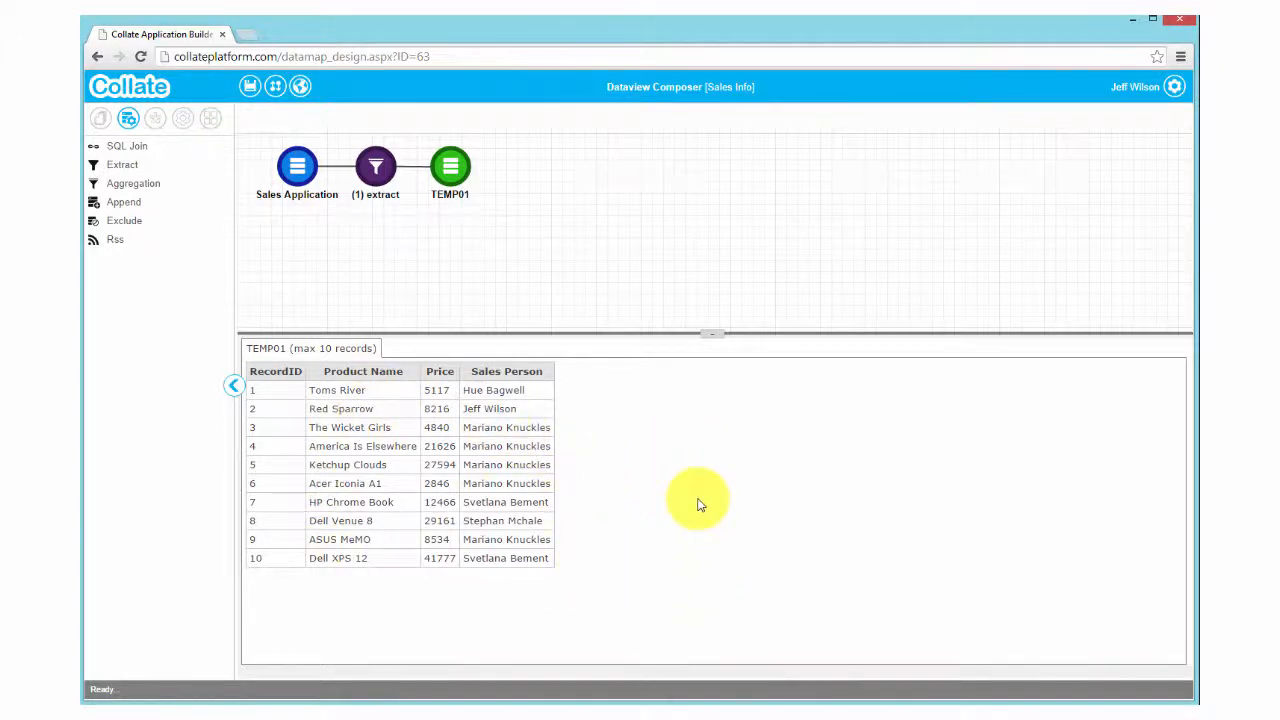
# Move the Price column below Sales Person in the extract's output mapping and preview TEMP01.
pyautogui.click(375, 168)
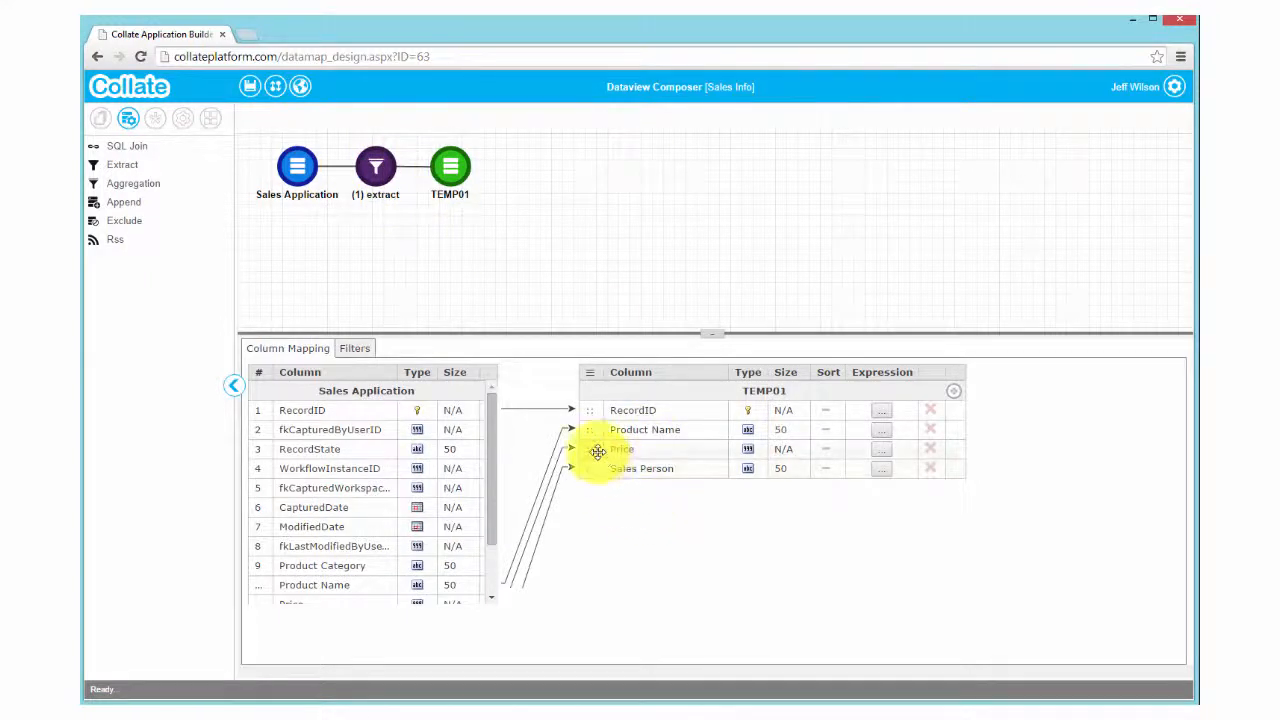
pyautogui.moveTo(597, 450); pyautogui.dragTo(598, 484)
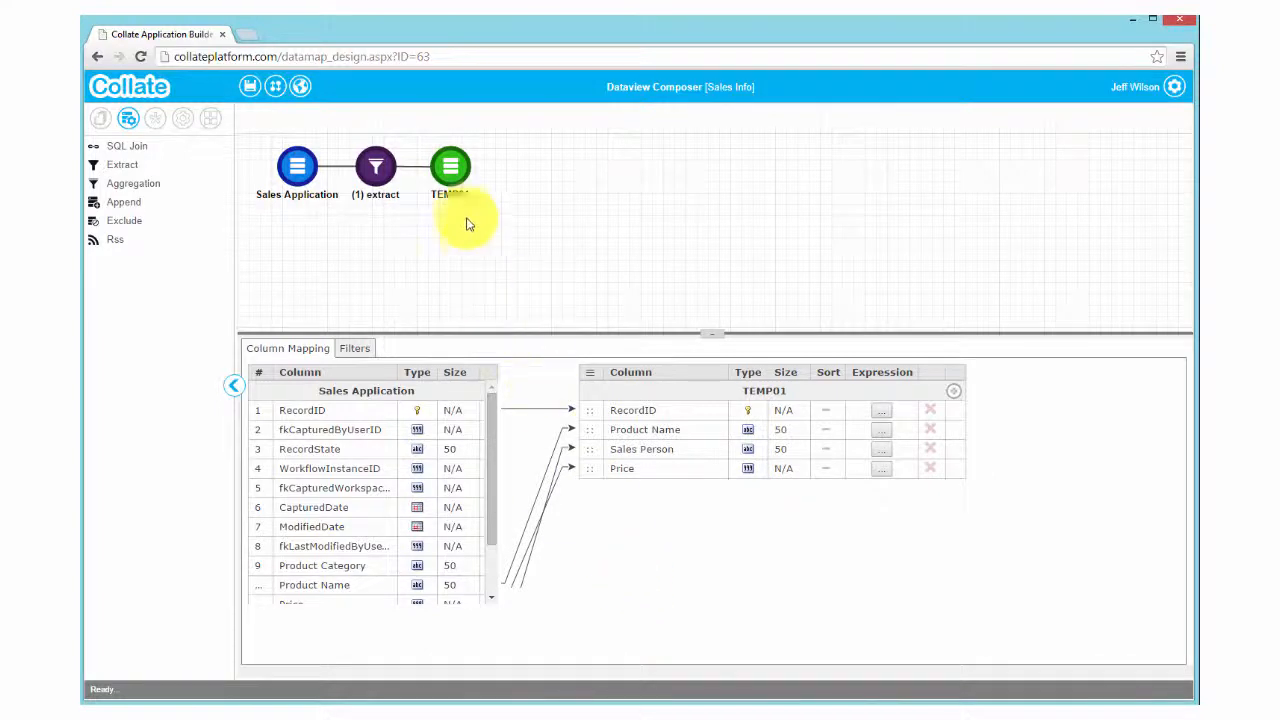
pyautogui.click(450, 167)
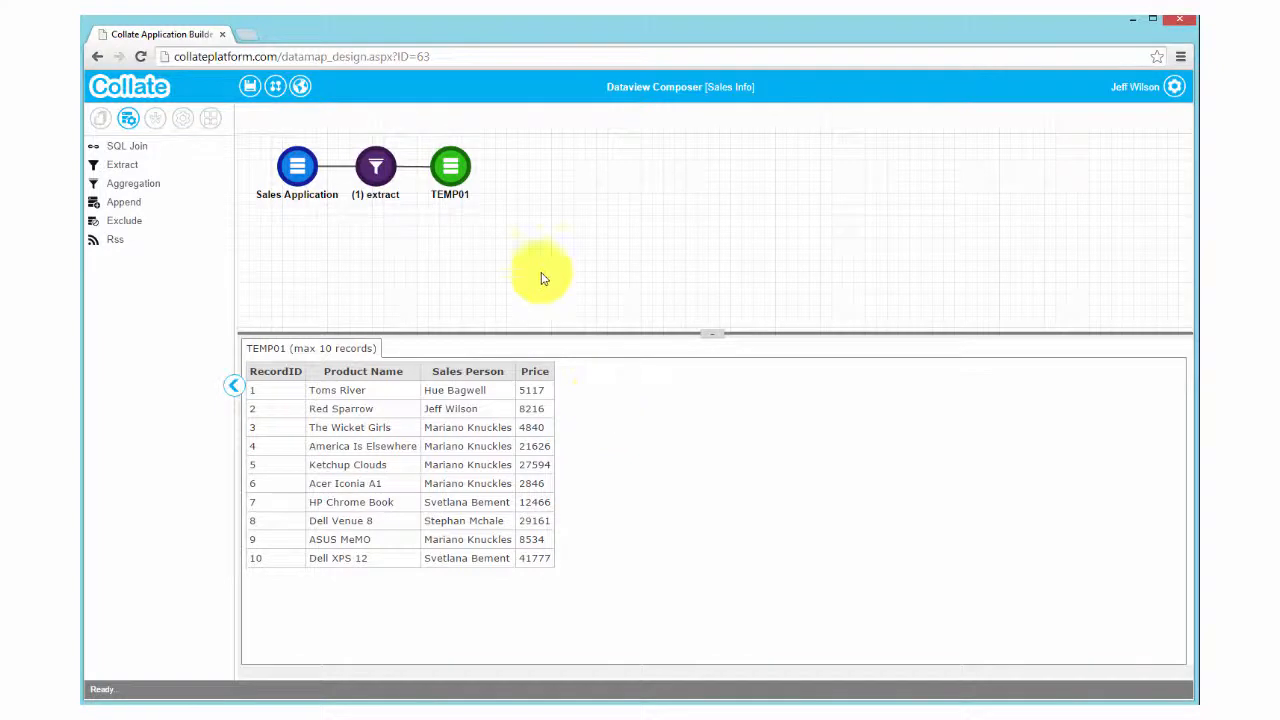
# Try a descending sort on RecordID in the extract's output, preview TEMP01, and clear the sort.
pyautogui.click(377, 166)
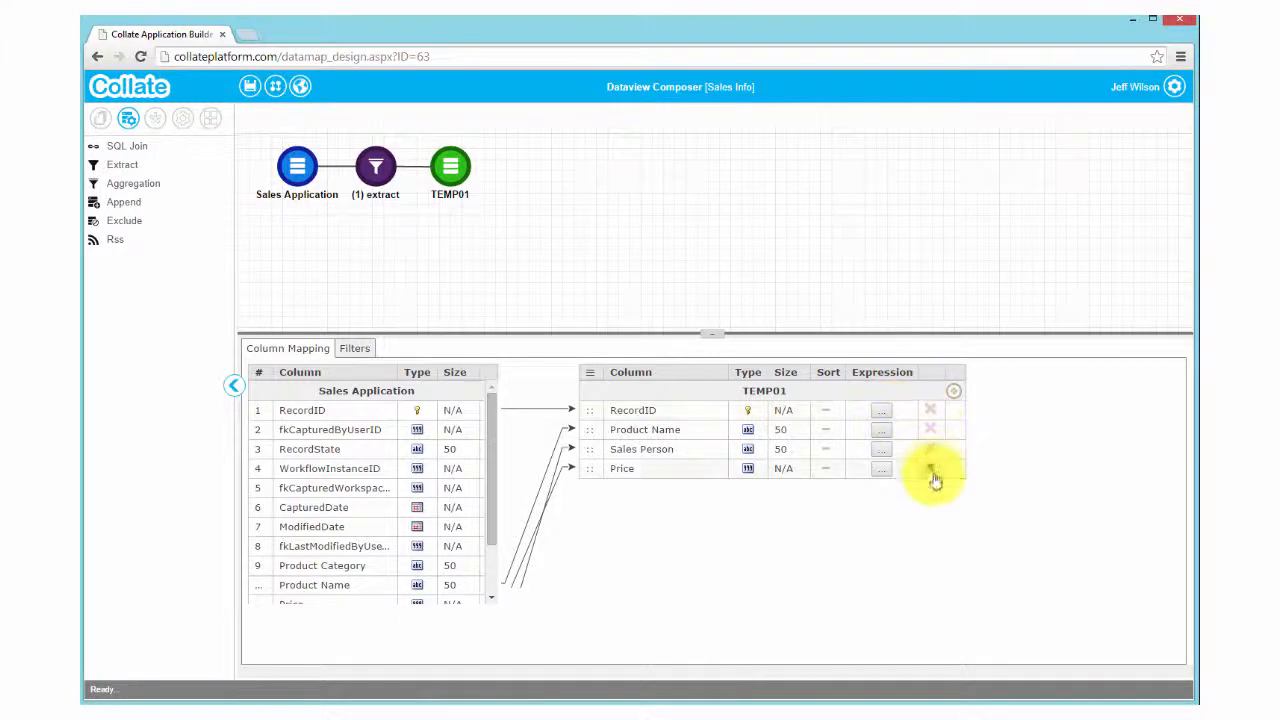
pyautogui.click(826, 412)
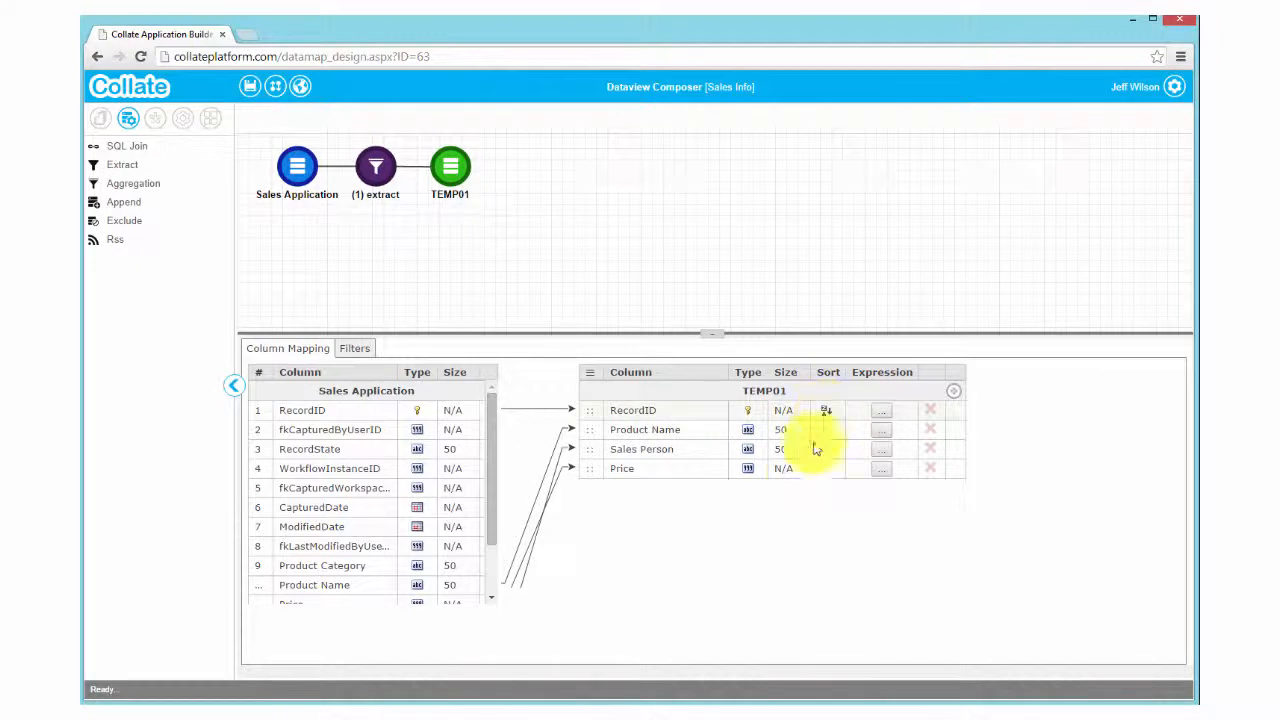
pyautogui.click(450, 168)
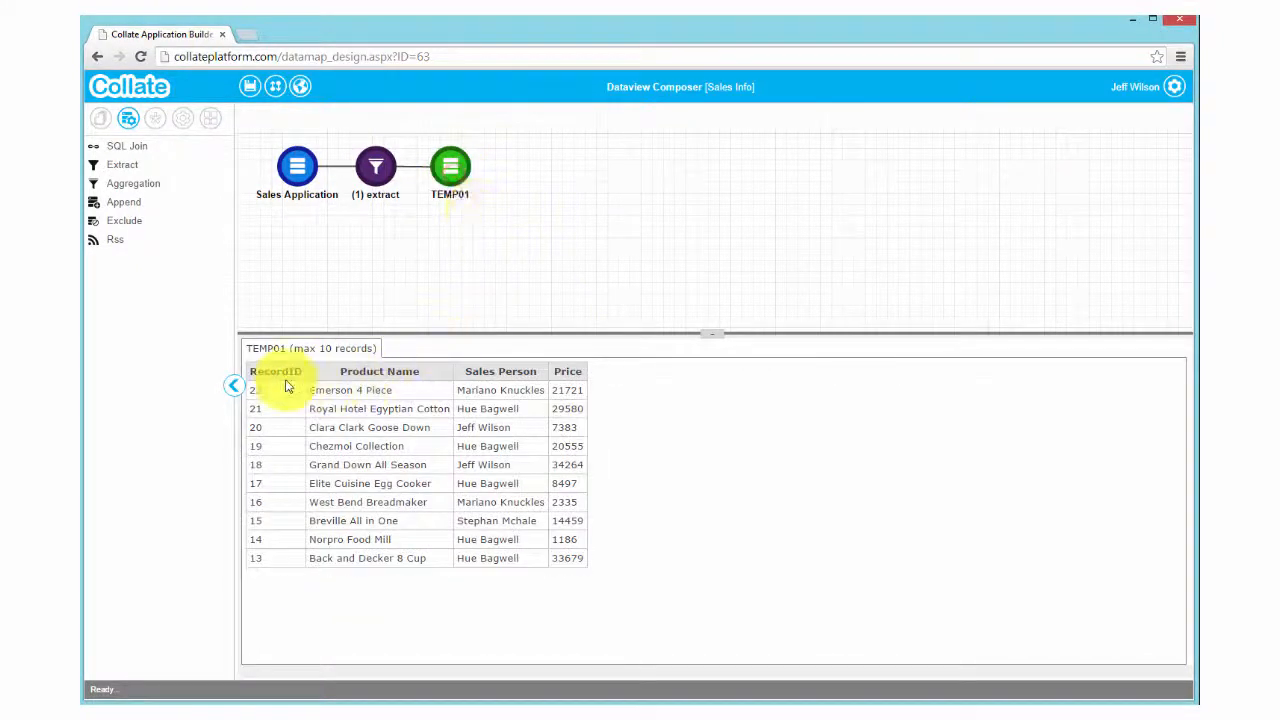
pyautogui.click(376, 168)
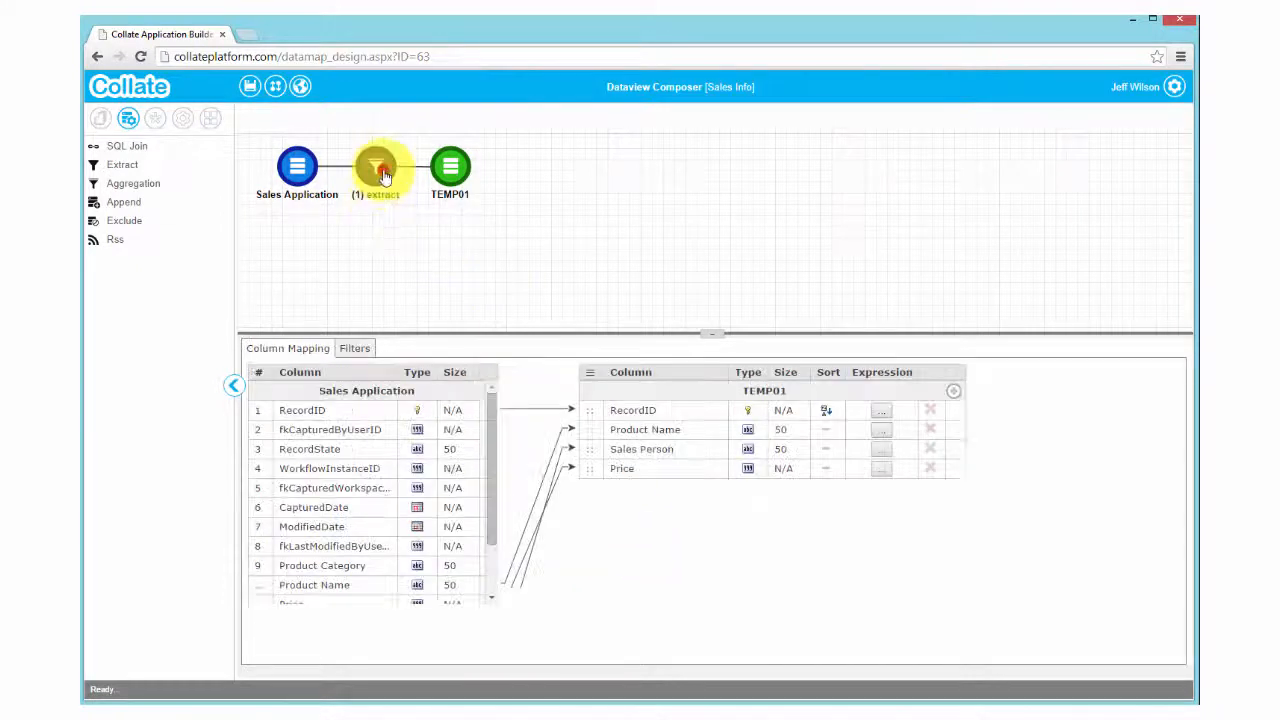
pyautogui.click(826, 412)
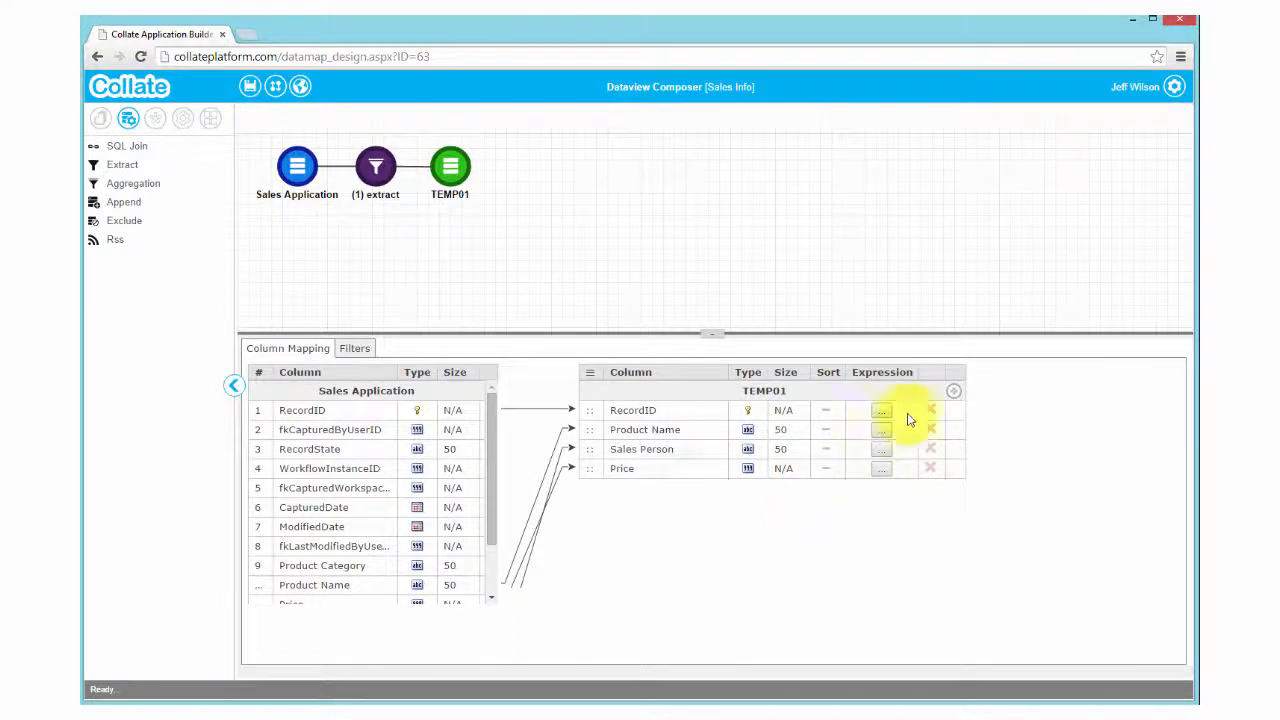
# Add a new column named Selling Price to the extract's TEMP01 output.
pyautogui.click(955, 395)
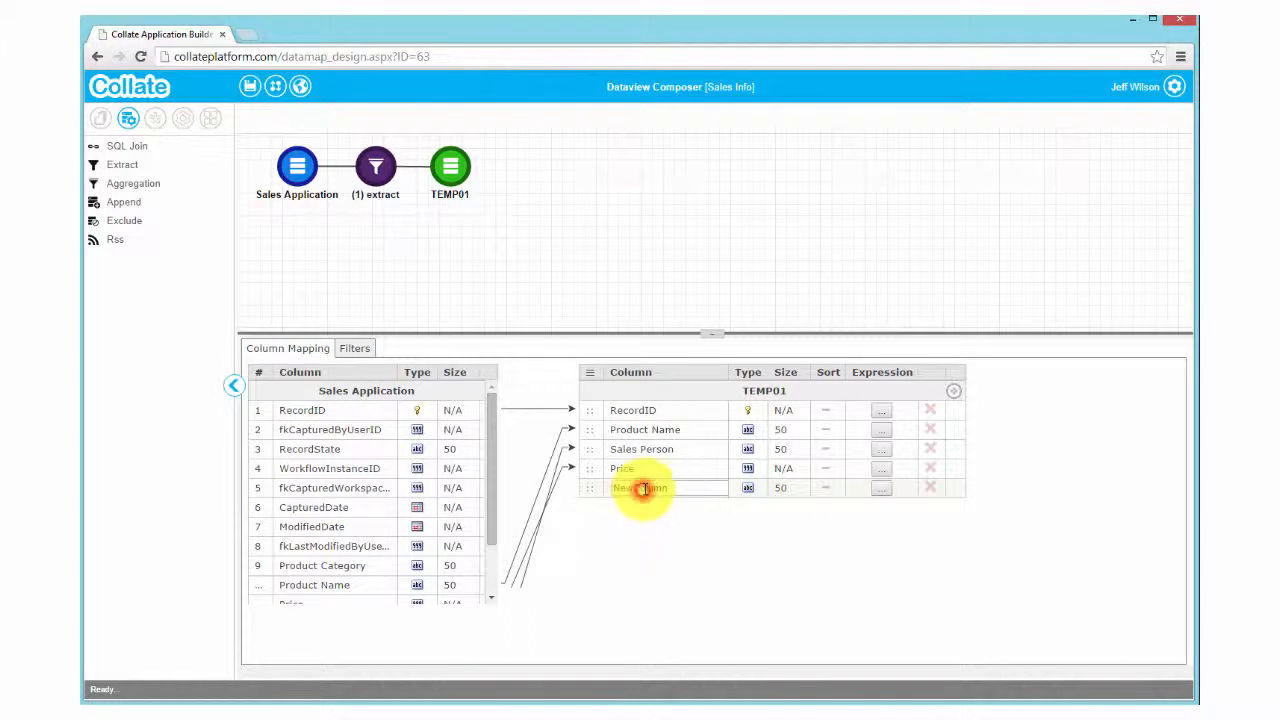
pyautogui.moveTo(675, 488); pyautogui.dragTo(608, 487)
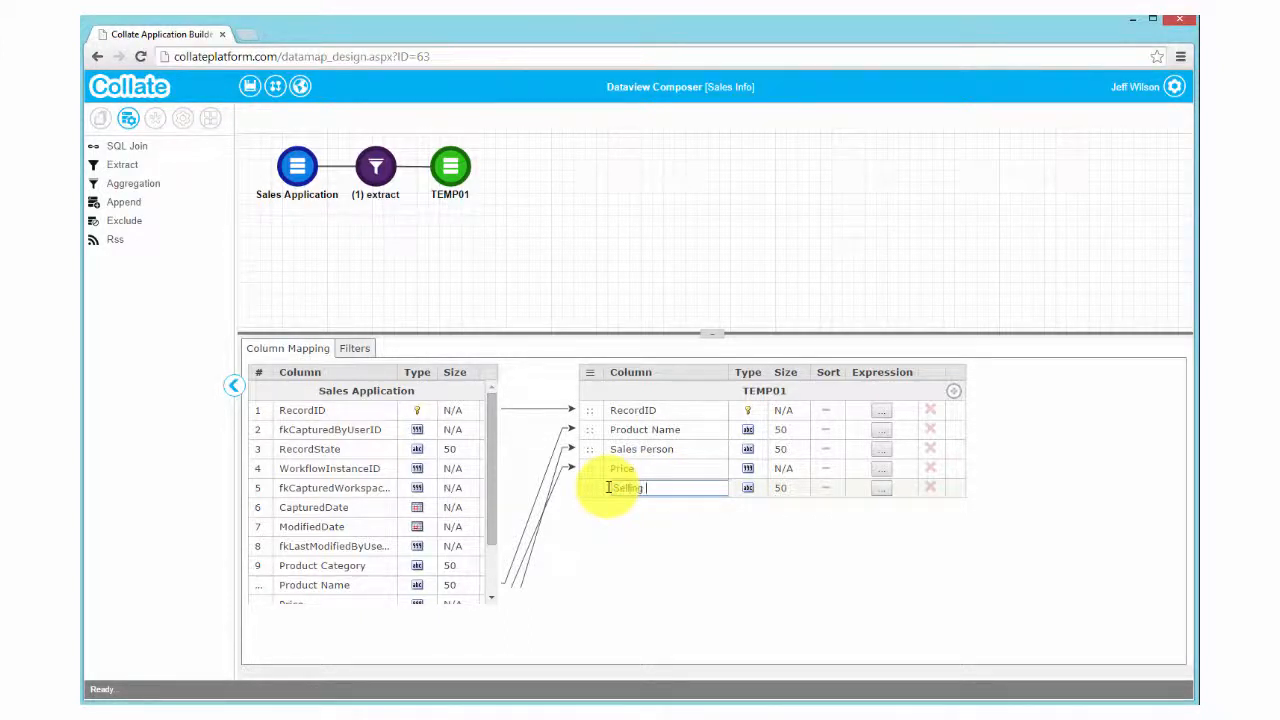
pyautogui.click(646, 516)
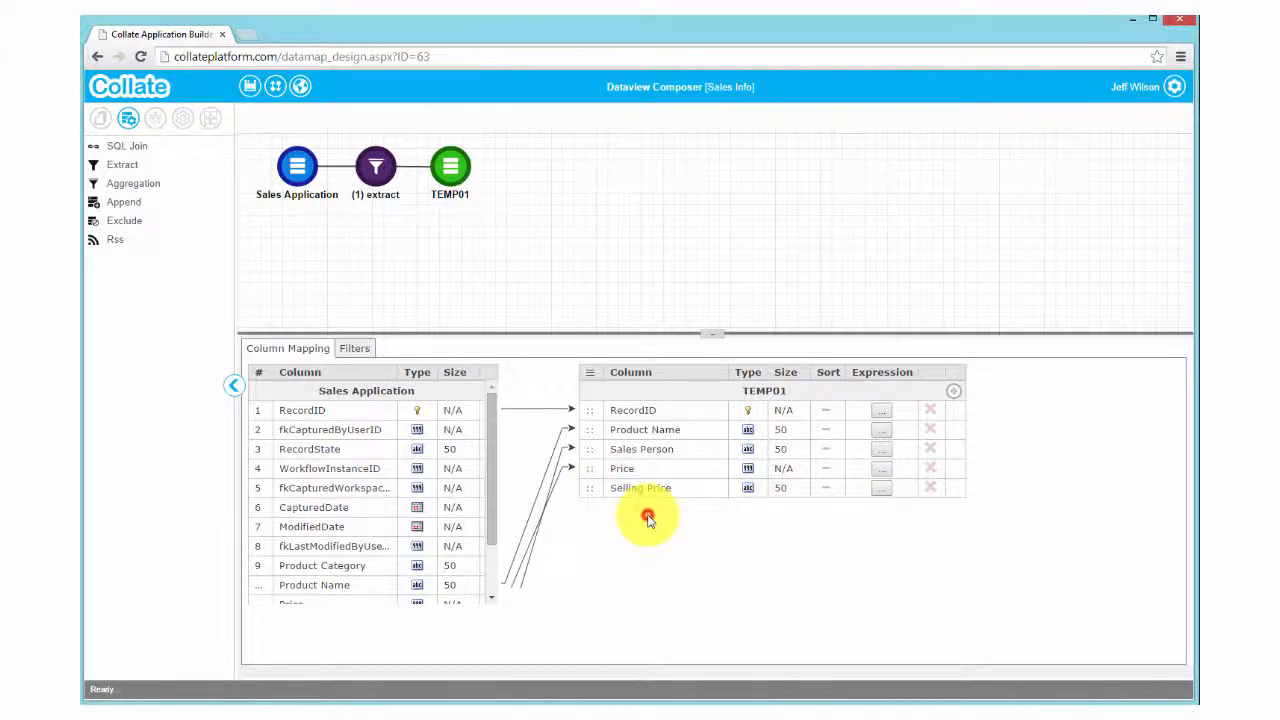
# Define the Selling Price column with an expression multiplying [Price] by a markup factor, and preview the TEMP01 records.
pyautogui.click(881, 492)
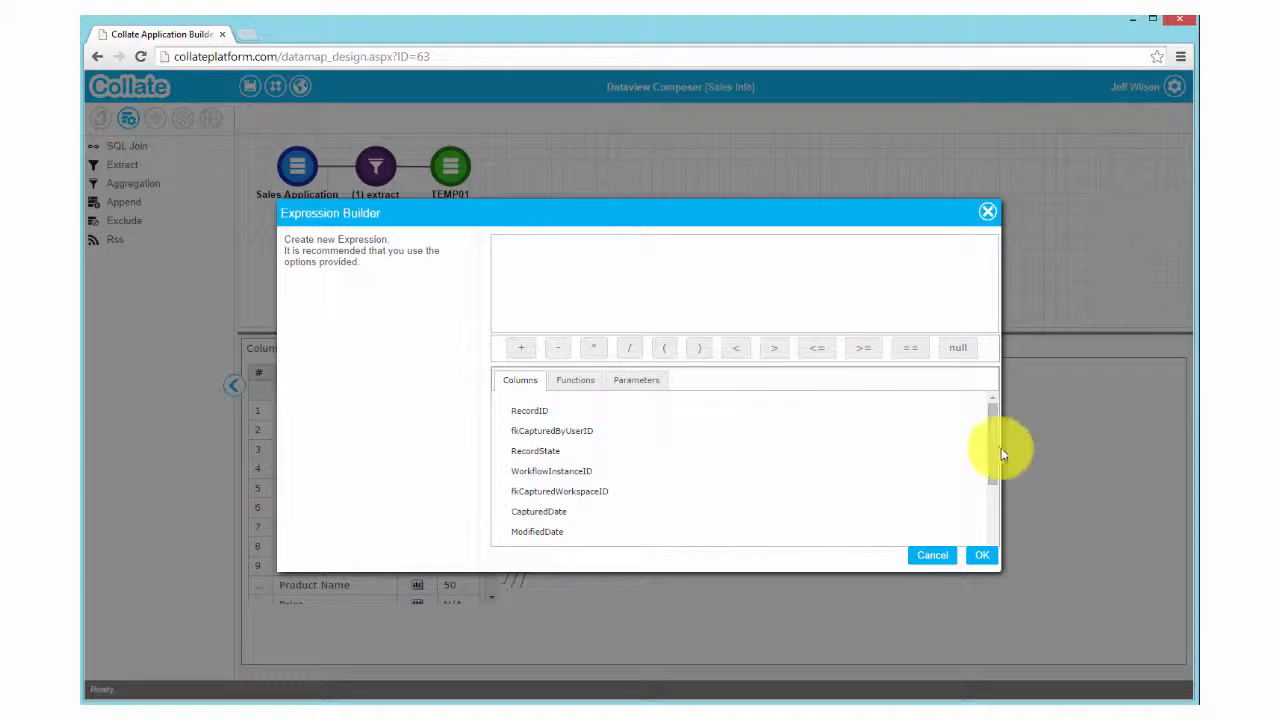
pyautogui.moveTo(993, 437); pyautogui.dragTo(982, 407)
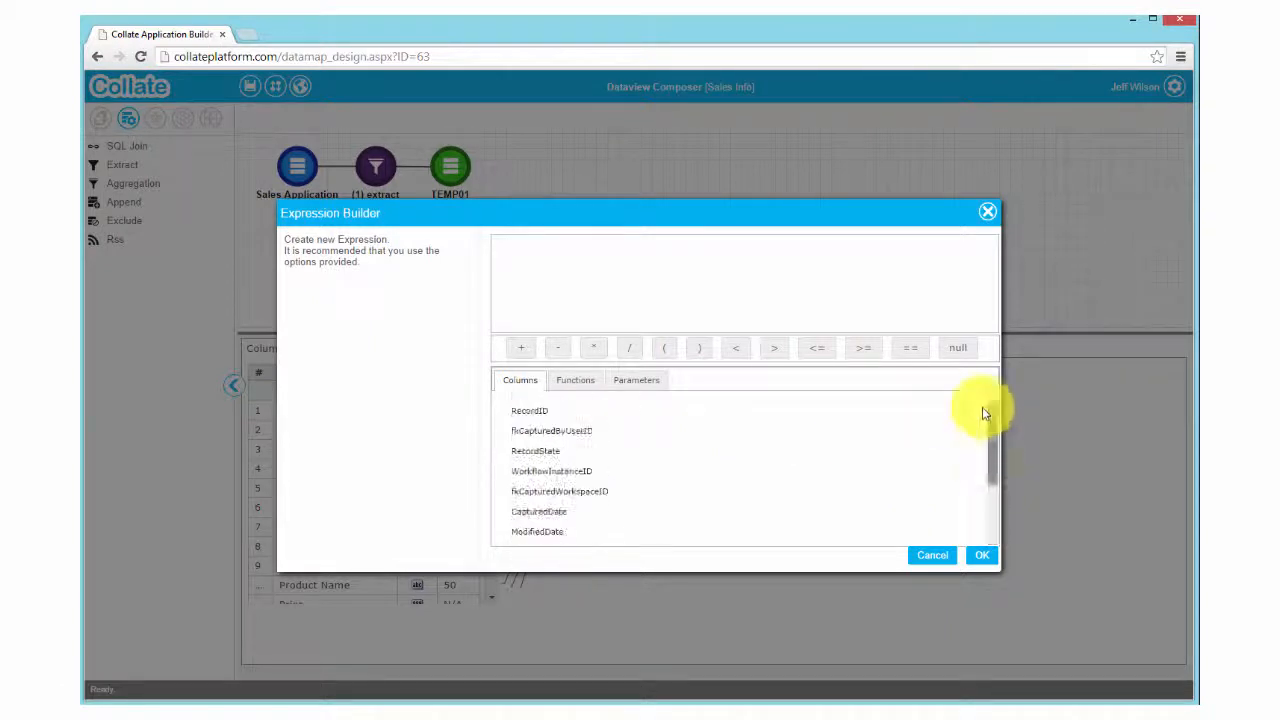
pyautogui.click(575, 380)
pyautogui.click(636, 382)
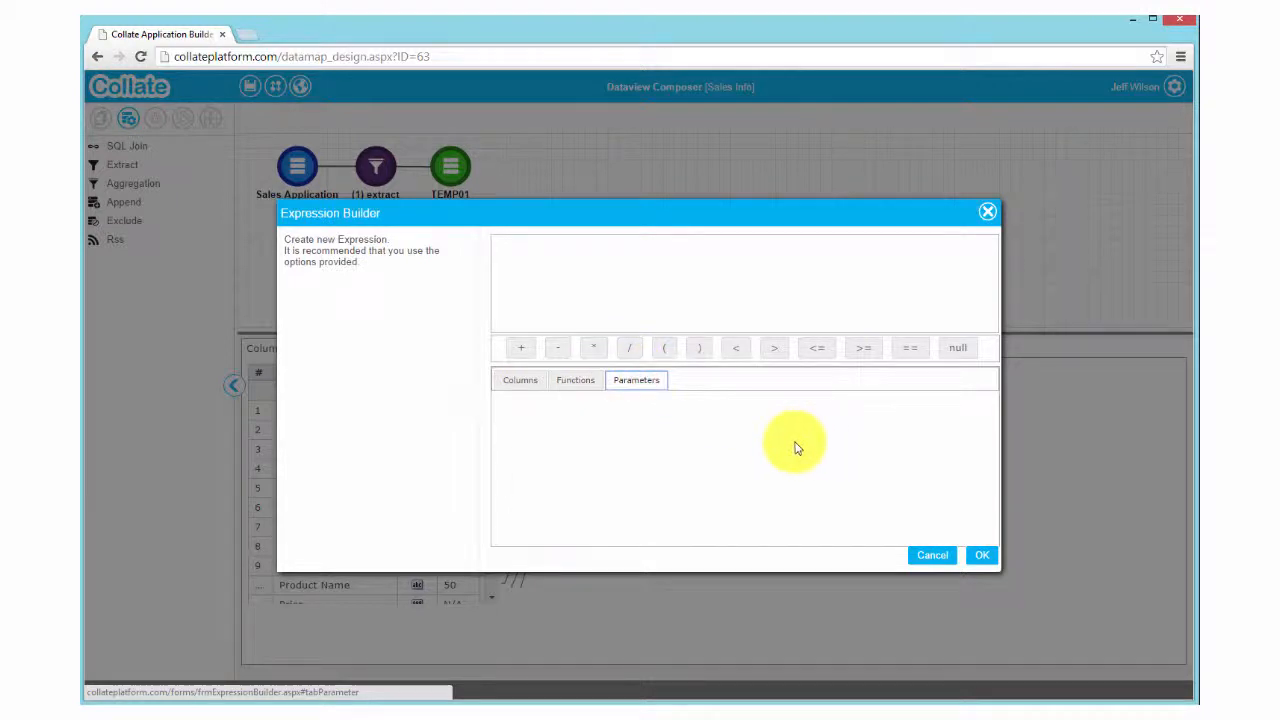
pyautogui.click(524, 393)
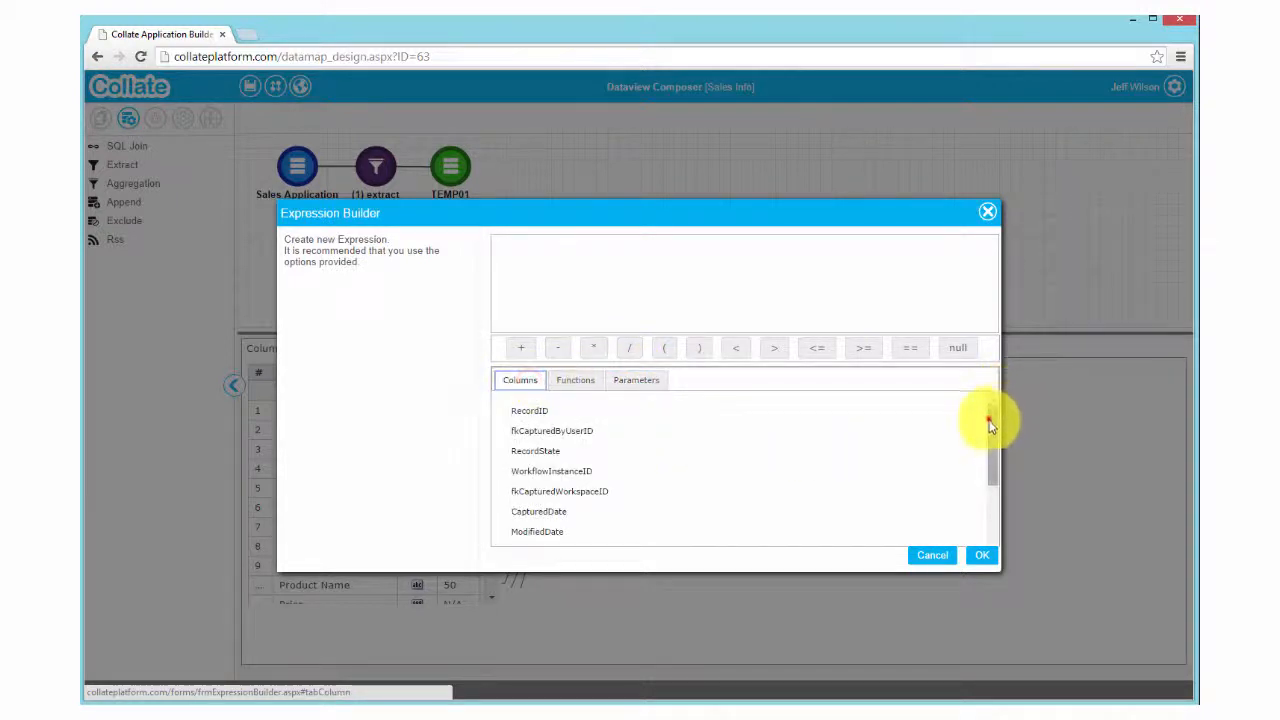
pyautogui.moveTo(991, 417); pyautogui.dragTo(998, 476)
pyautogui.moveTo(524, 490); pyautogui.dragTo(588, 276)
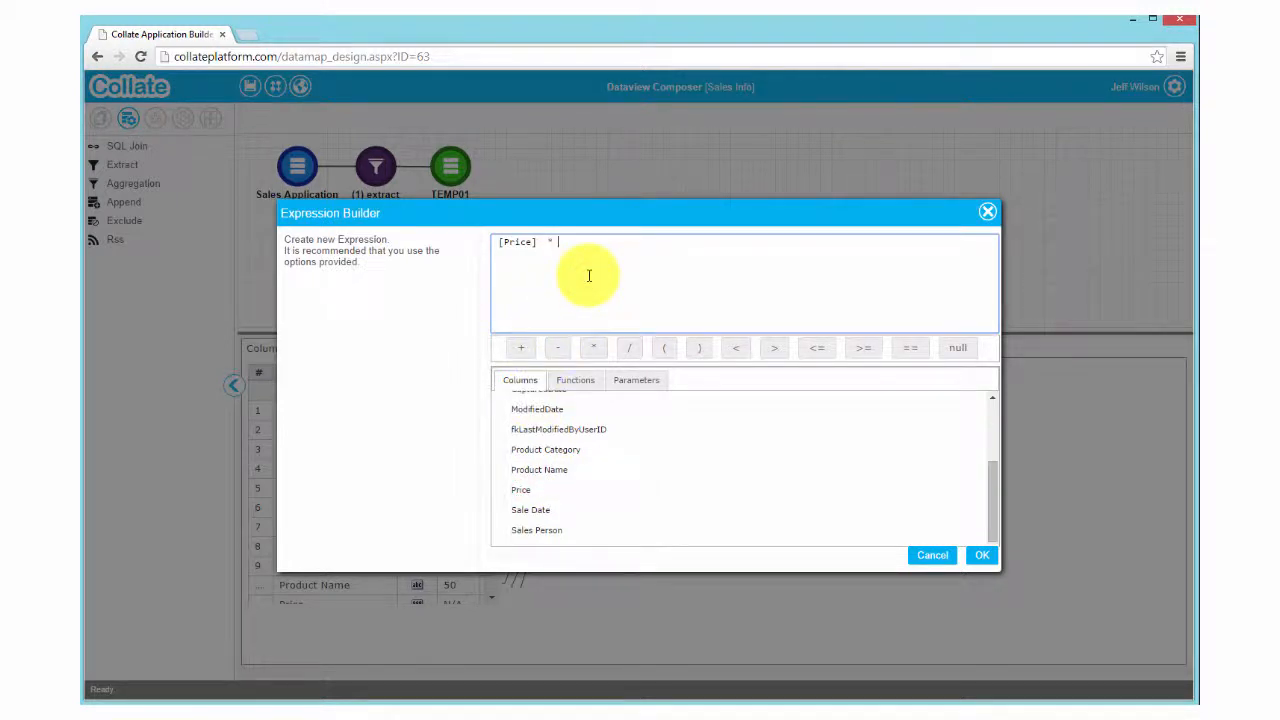
pyautogui.click(991, 559)
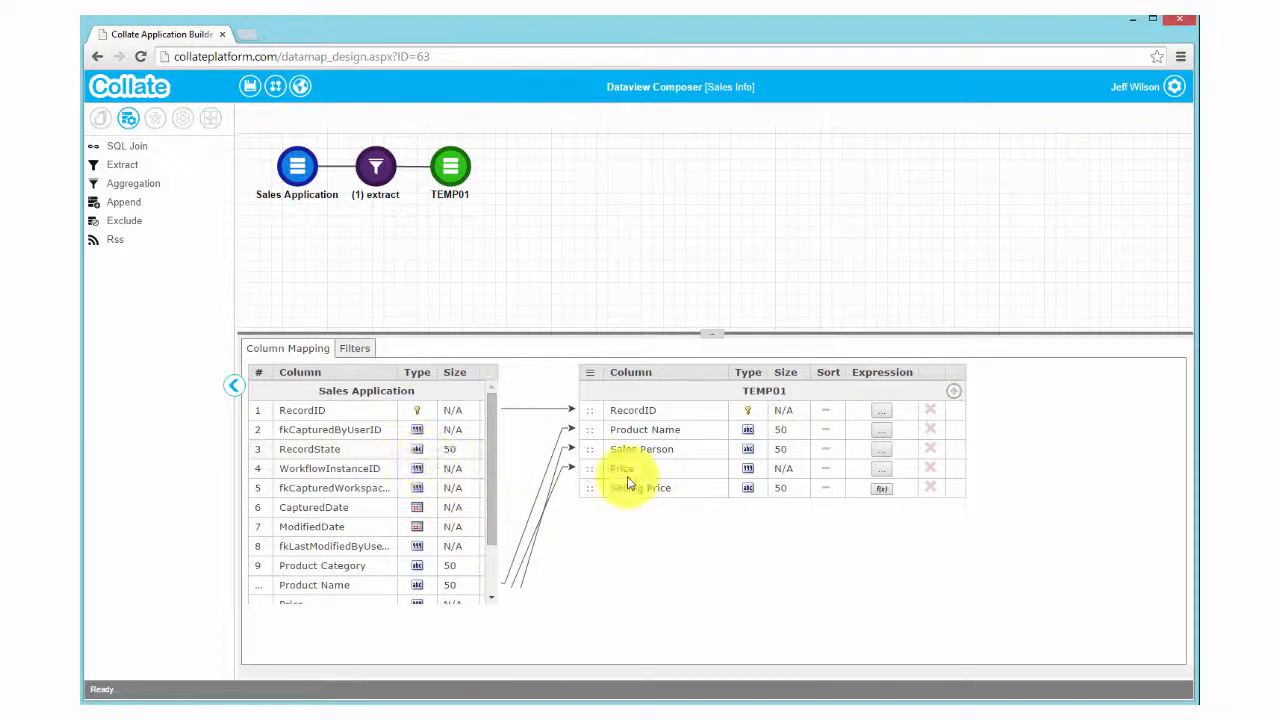
pyautogui.click(457, 173)
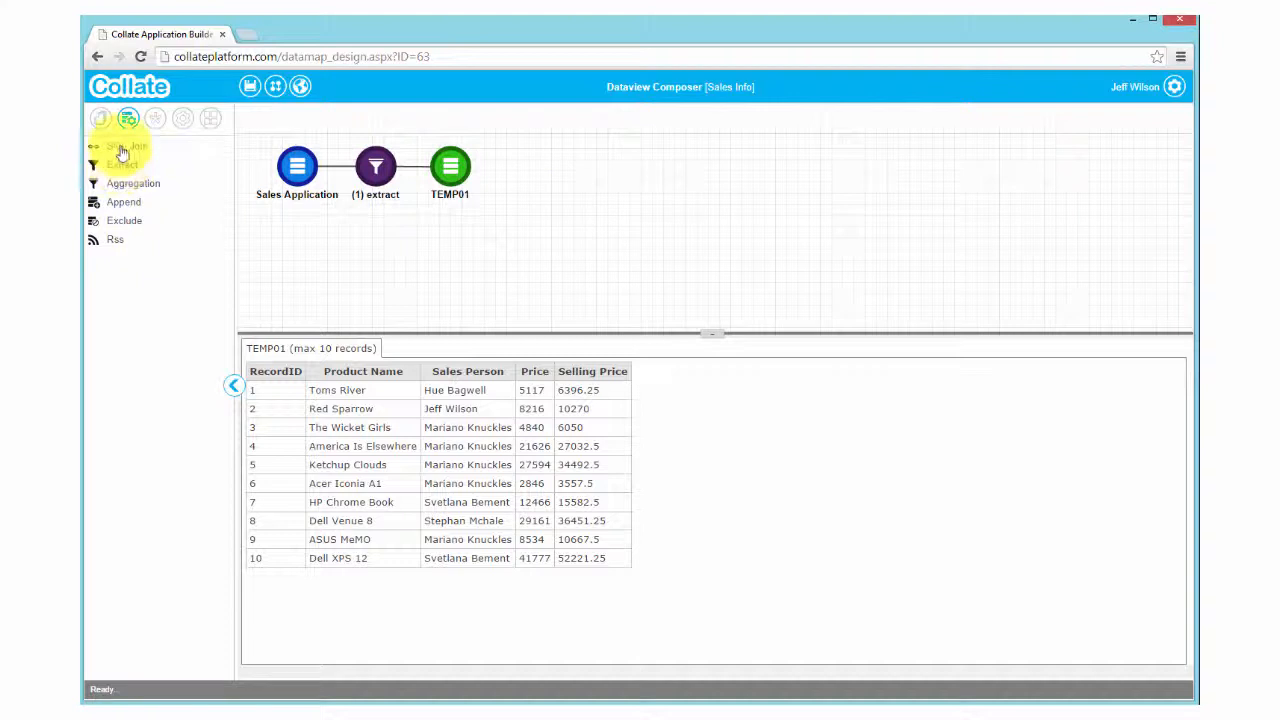
# Add an SQL Join to the canvas, attach TEMP01 as its first input, and preview the TEMP01 records.
pyautogui.moveTo(117, 150); pyautogui.dragTo(628, 232)
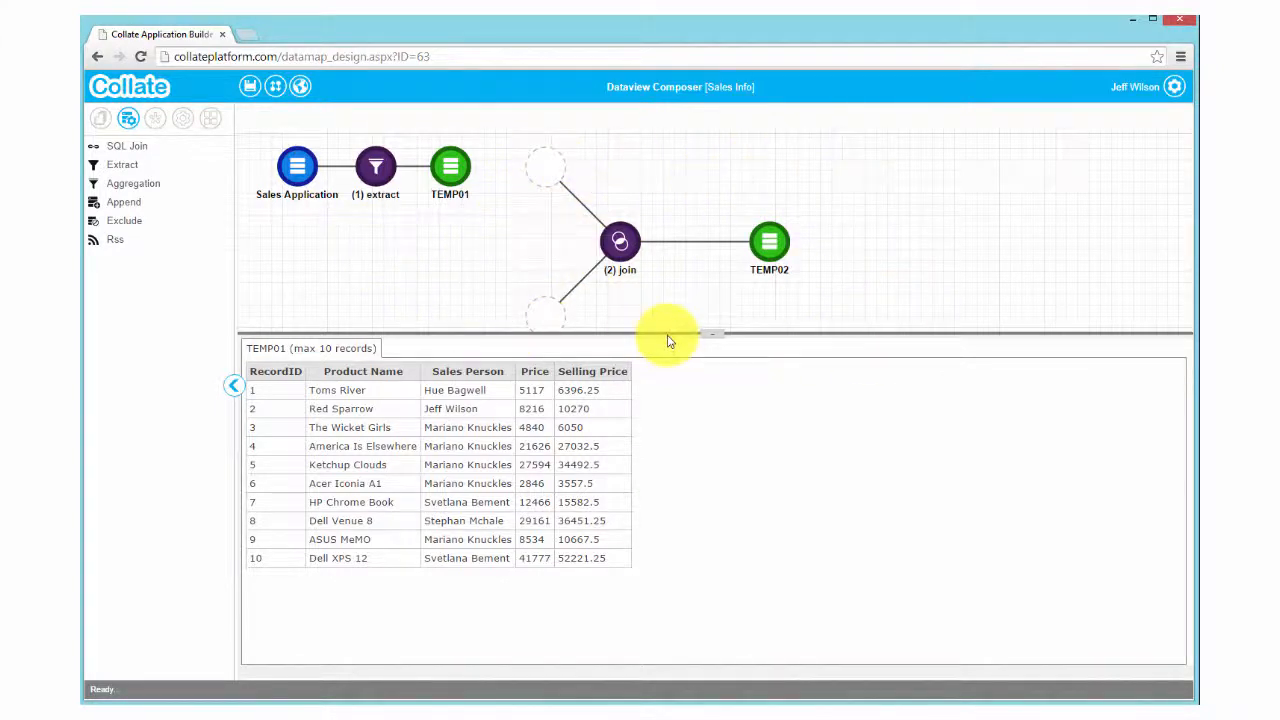
pyautogui.moveTo(666, 333); pyautogui.dragTo(674, 438)
pyautogui.moveTo(403, 289)
pyautogui.mouseDown()
pyautogui.moveTo(451, 334)
pyautogui.moveTo(540, 297)
pyautogui.moveTo(457, 260)
pyautogui.moveTo(374, 330)
pyautogui.moveTo(457, 306)
pyautogui.moveTo(394, 277)
pyautogui.mouseUp()
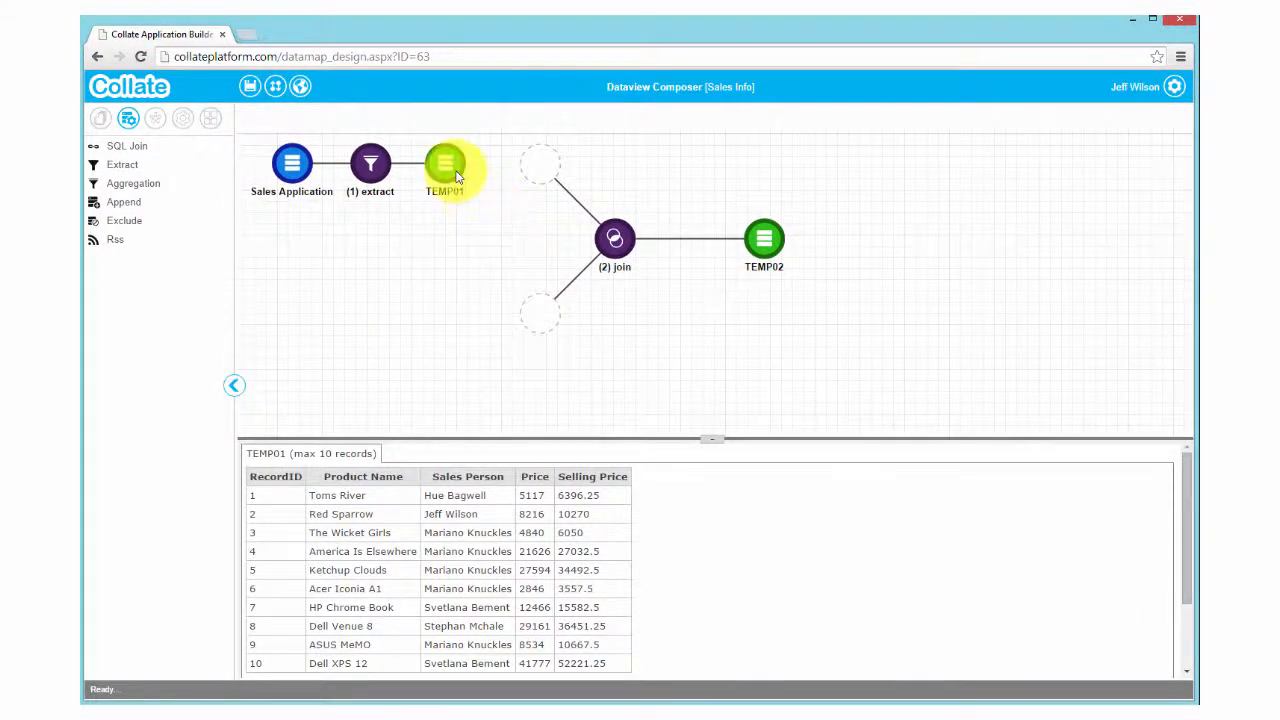
pyautogui.moveTo(452, 172); pyautogui.dragTo(541, 166)
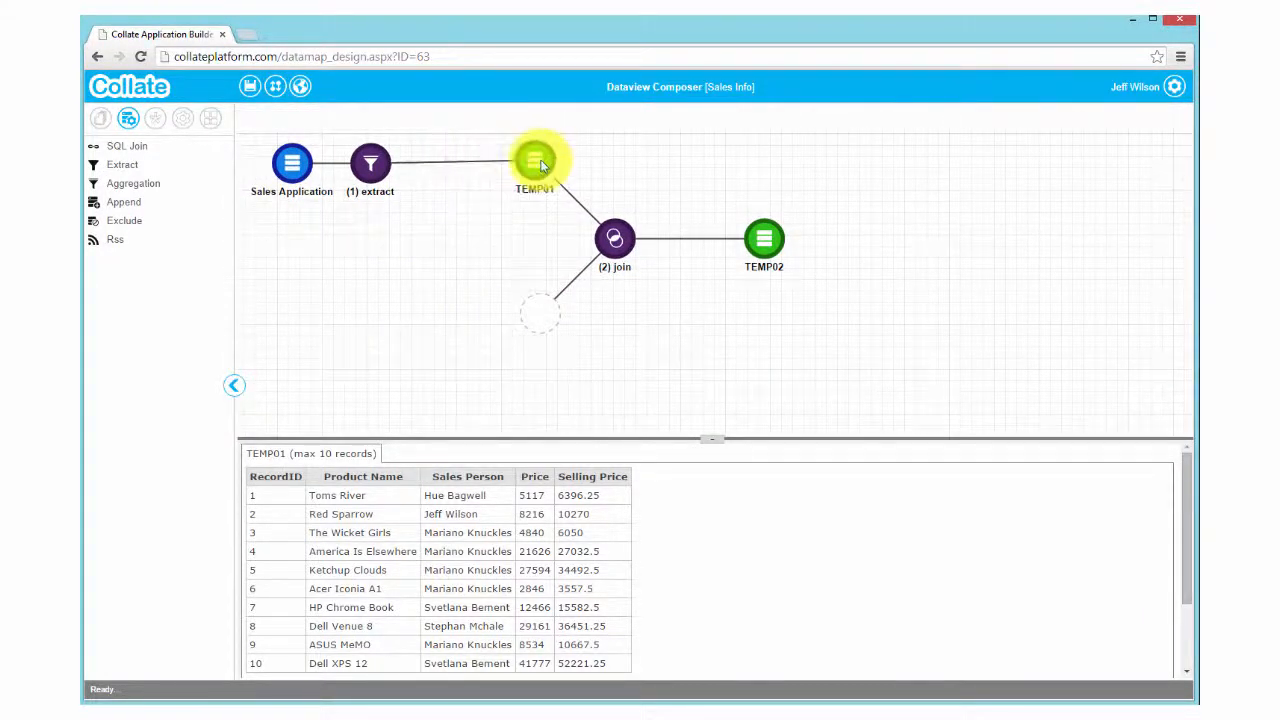
pyautogui.click(543, 168)
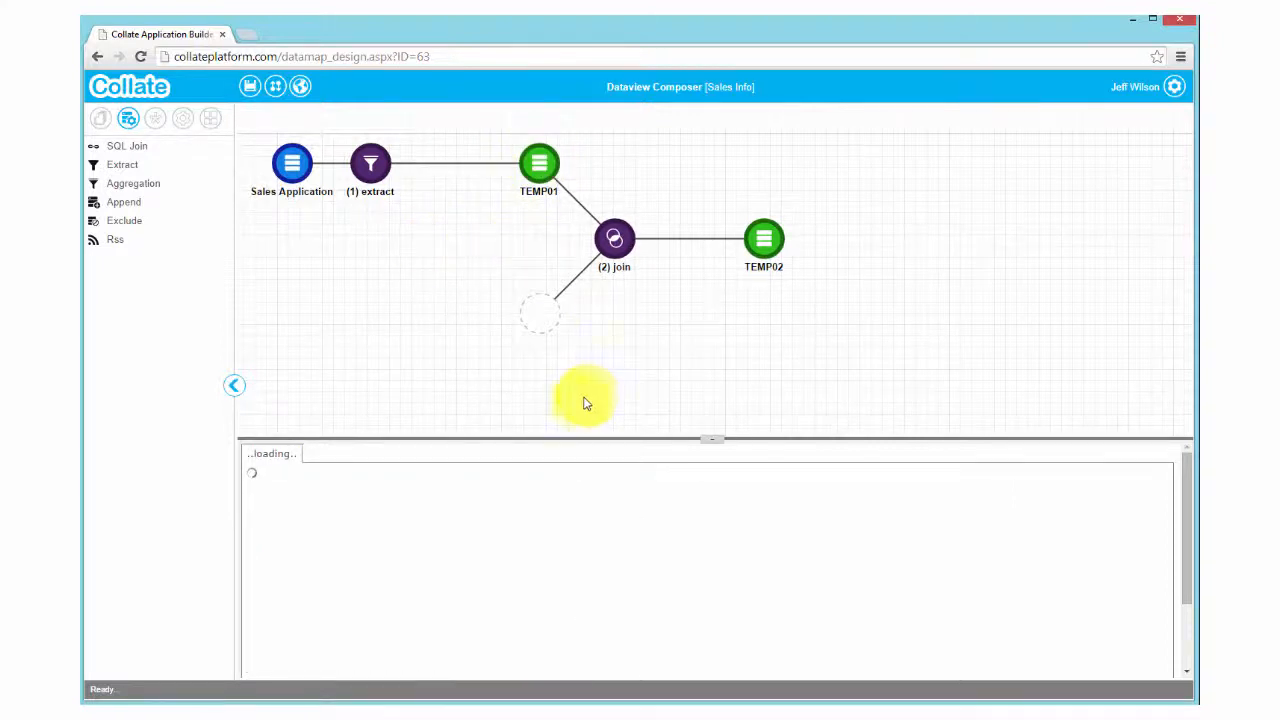
# Place the Sales Person source on the canvas and attach it as the join's second input.
pyautogui.click(100, 118)
pyautogui.moveTo(135, 251); pyautogui.dragTo(445, 346)
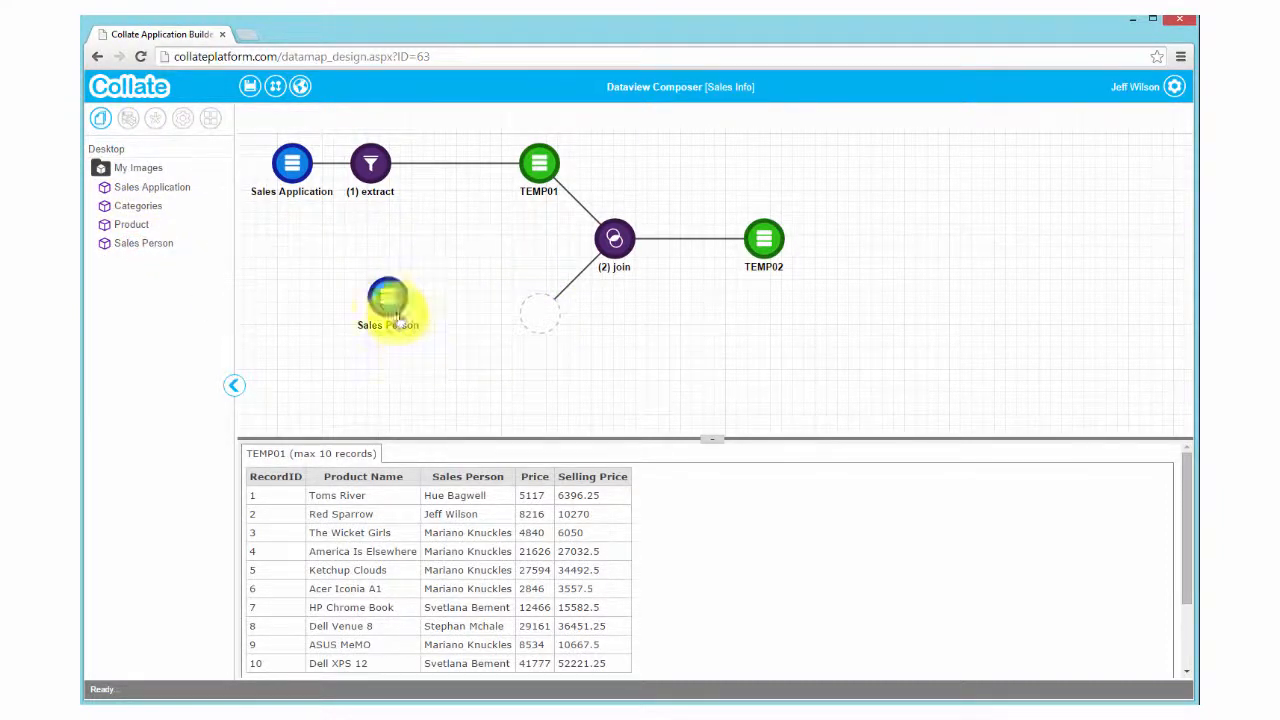
pyautogui.moveTo(386, 294); pyautogui.dragTo(539, 318)
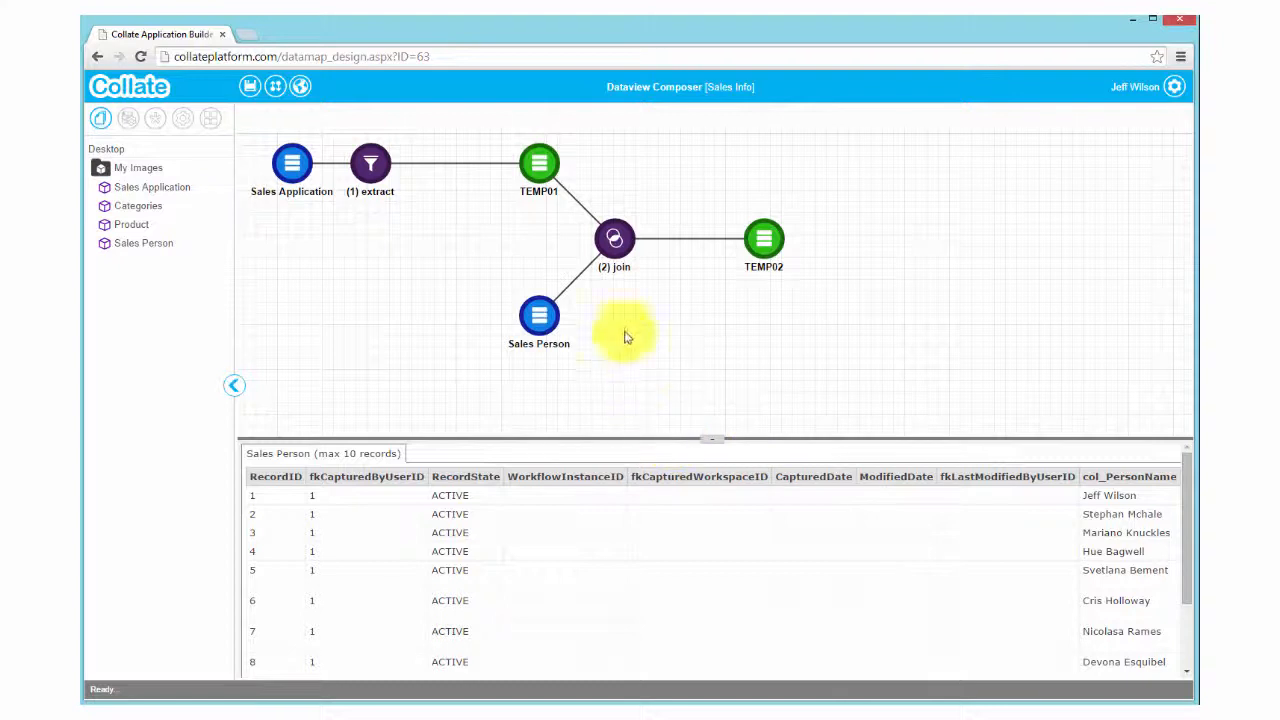
# Map RecordID, Product Name, Sales Person, Price and Selling Price from TEMP01, plus Branch from the Sales Person source, into the join's TEMP02 output.
pyautogui.click(615, 237)
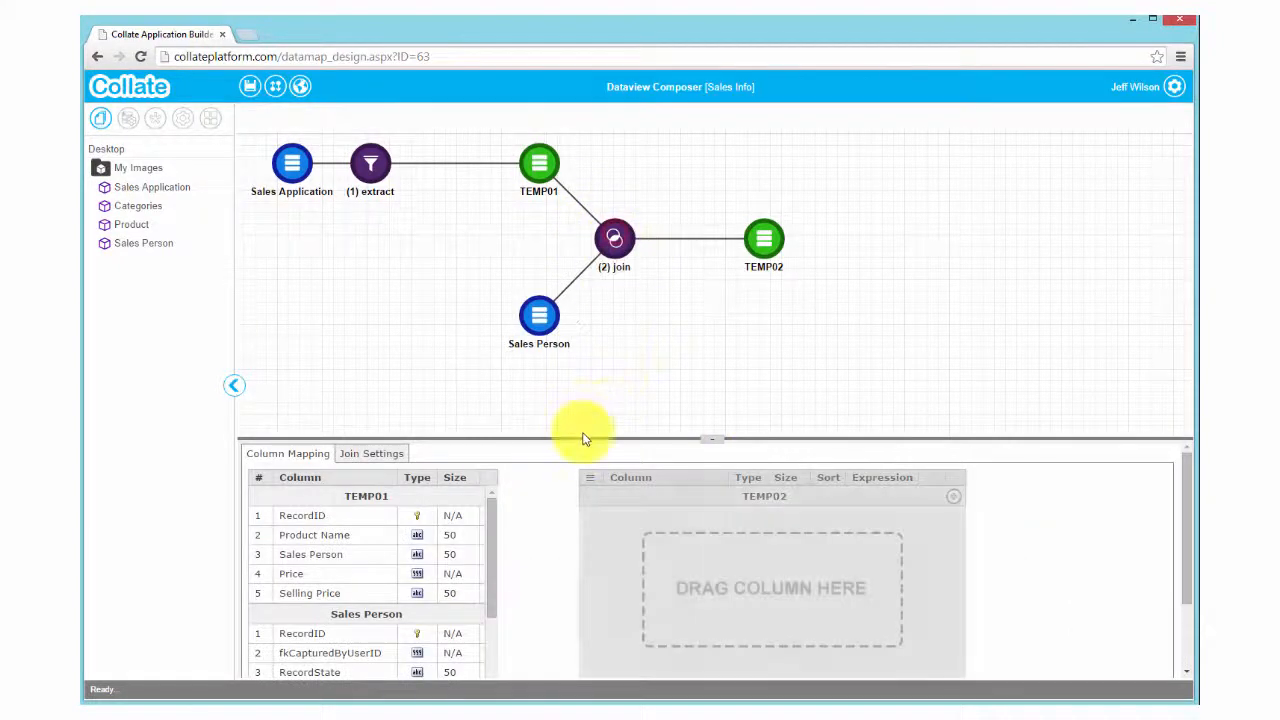
pyautogui.moveTo(582, 437); pyautogui.dragTo(587, 364)
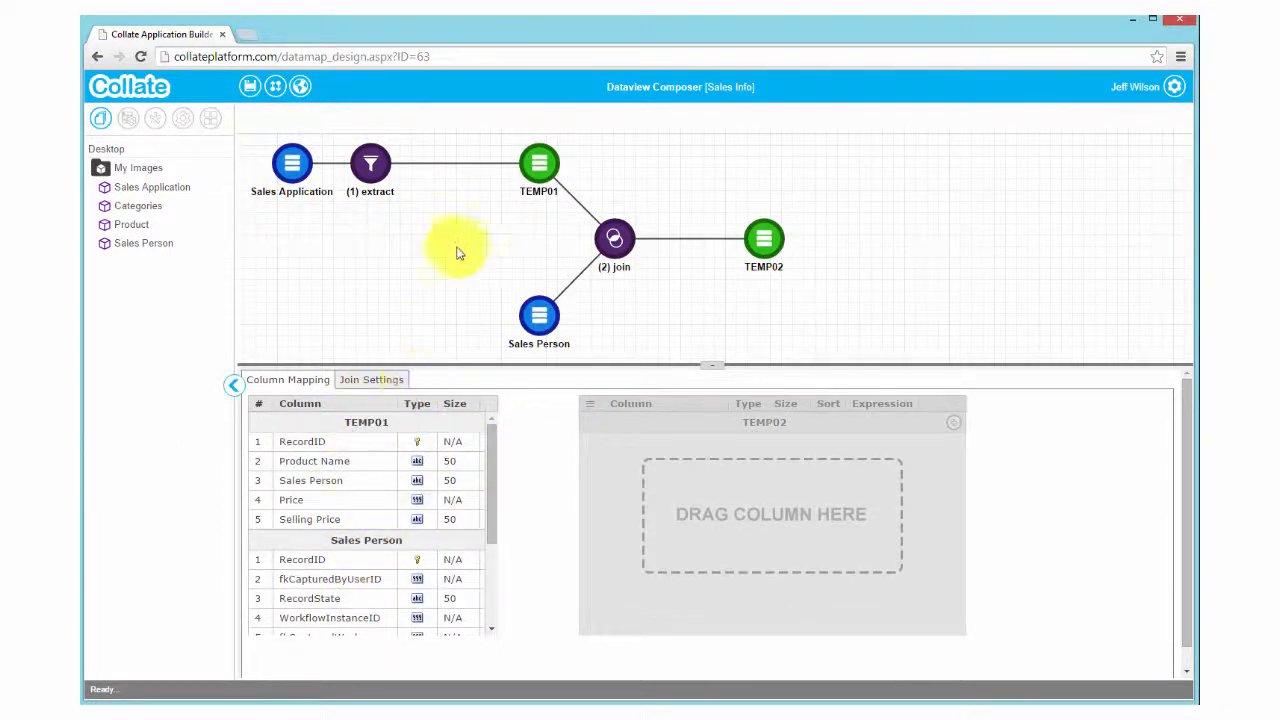
pyautogui.moveTo(490, 476)
pyautogui.mouseDown()
pyautogui.moveTo(490, 532)
pyautogui.moveTo(491, 448)
pyautogui.mouseUp()
pyautogui.moveTo(325, 441); pyautogui.dragTo(650, 475)
pyautogui.moveTo(350, 461); pyautogui.dragTo(698, 514)
pyautogui.moveTo(365, 499); pyautogui.dragTo(681, 500)
pyautogui.moveTo(494, 486); pyautogui.dragTo(479, 567)
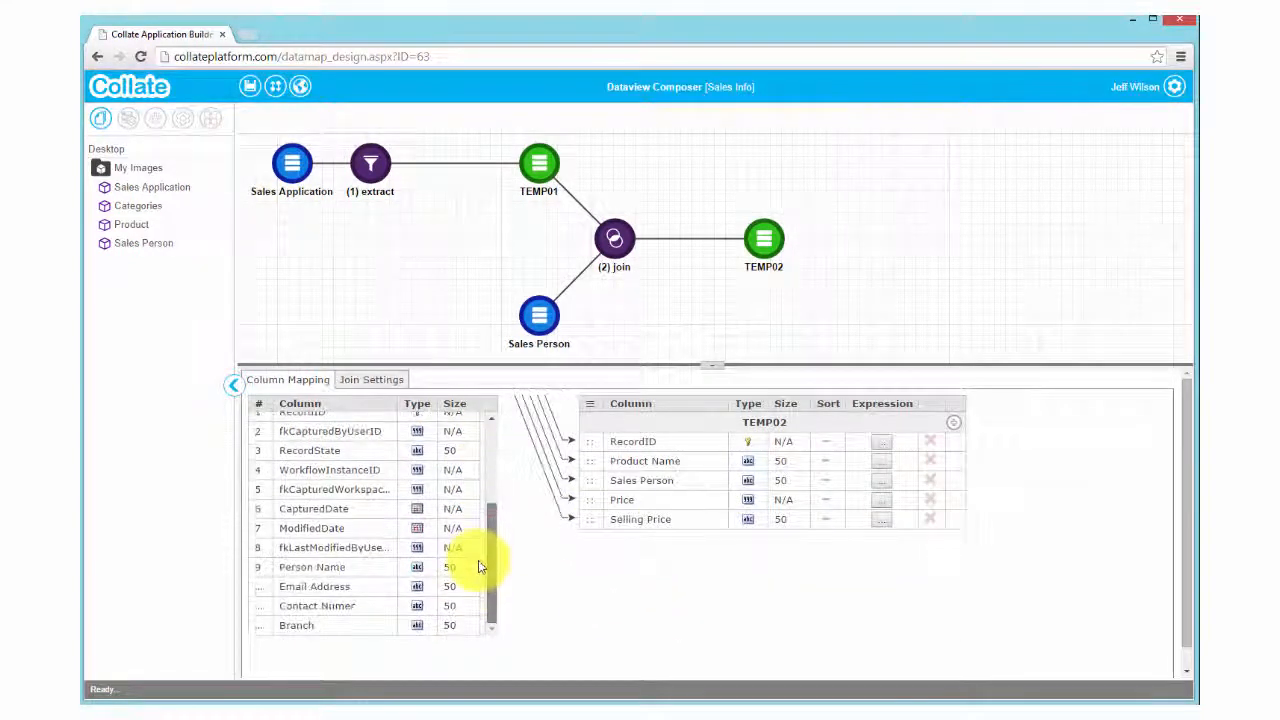
pyautogui.moveTo(345, 630); pyautogui.dragTo(660, 514)
pyautogui.moveTo(491, 531); pyautogui.dragTo(528, 447)
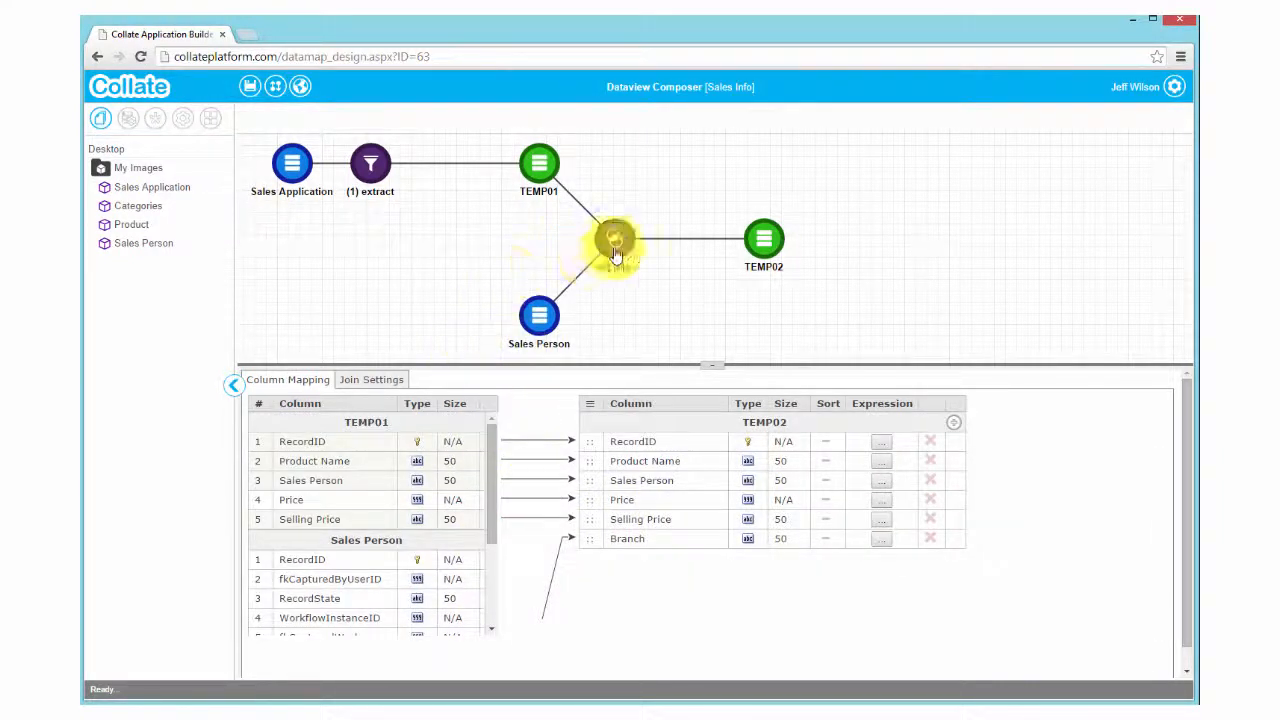
# Configure the join settings for the Sales Person source as a LEFT JOIN on its Person Name column.
pyautogui.click(380, 380)
pyautogui.click(301, 405)
pyautogui.click(292, 450)
pyautogui.click(368, 405)
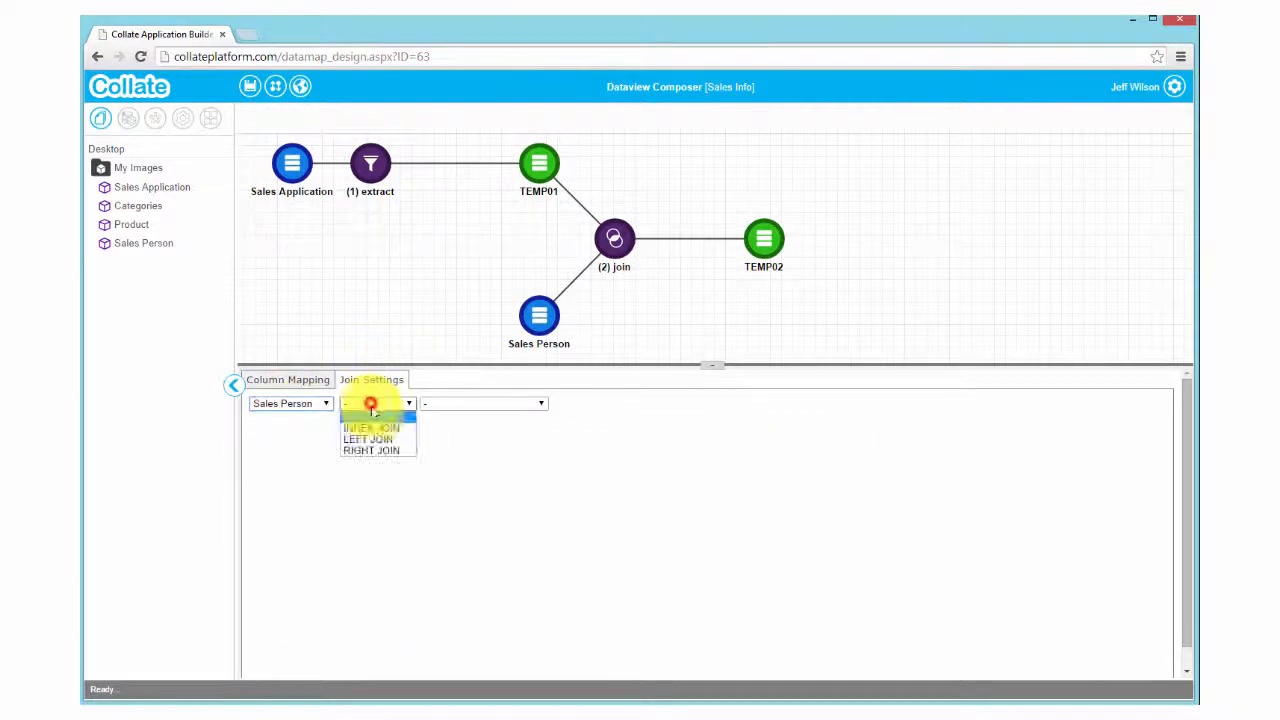
pyautogui.click(377, 440)
pyautogui.click(457, 404)
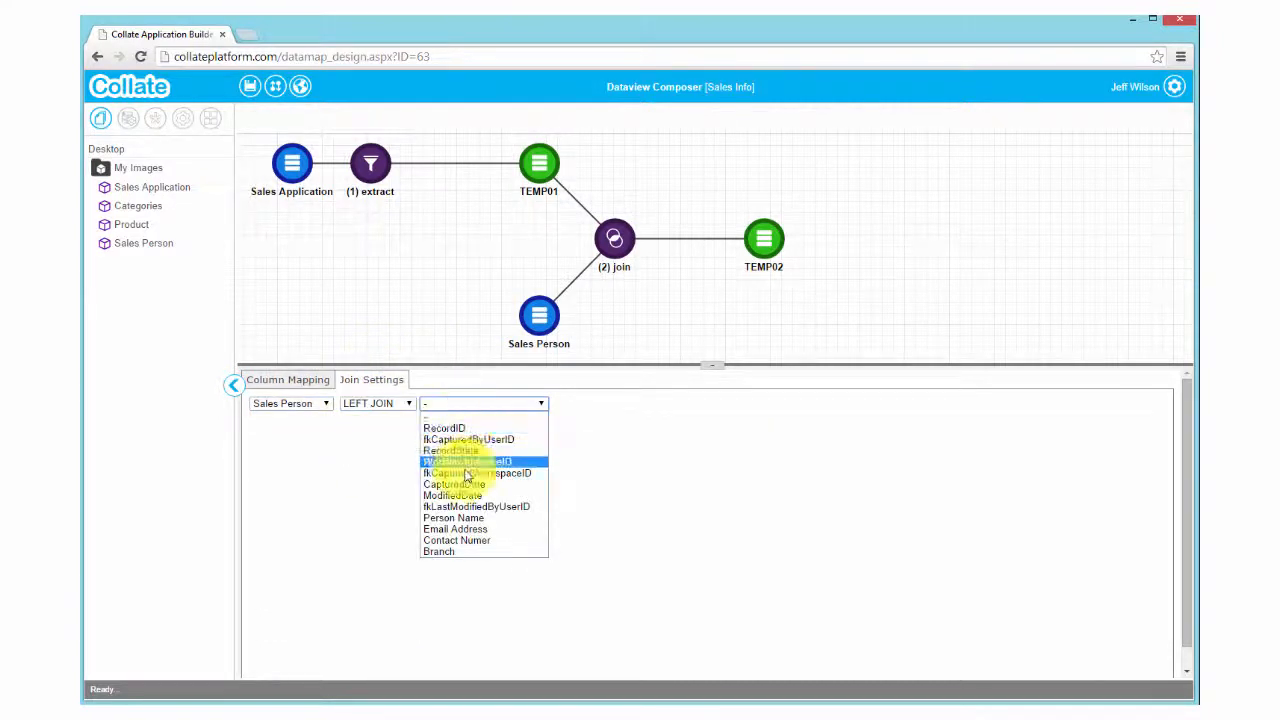
pyautogui.click(474, 519)
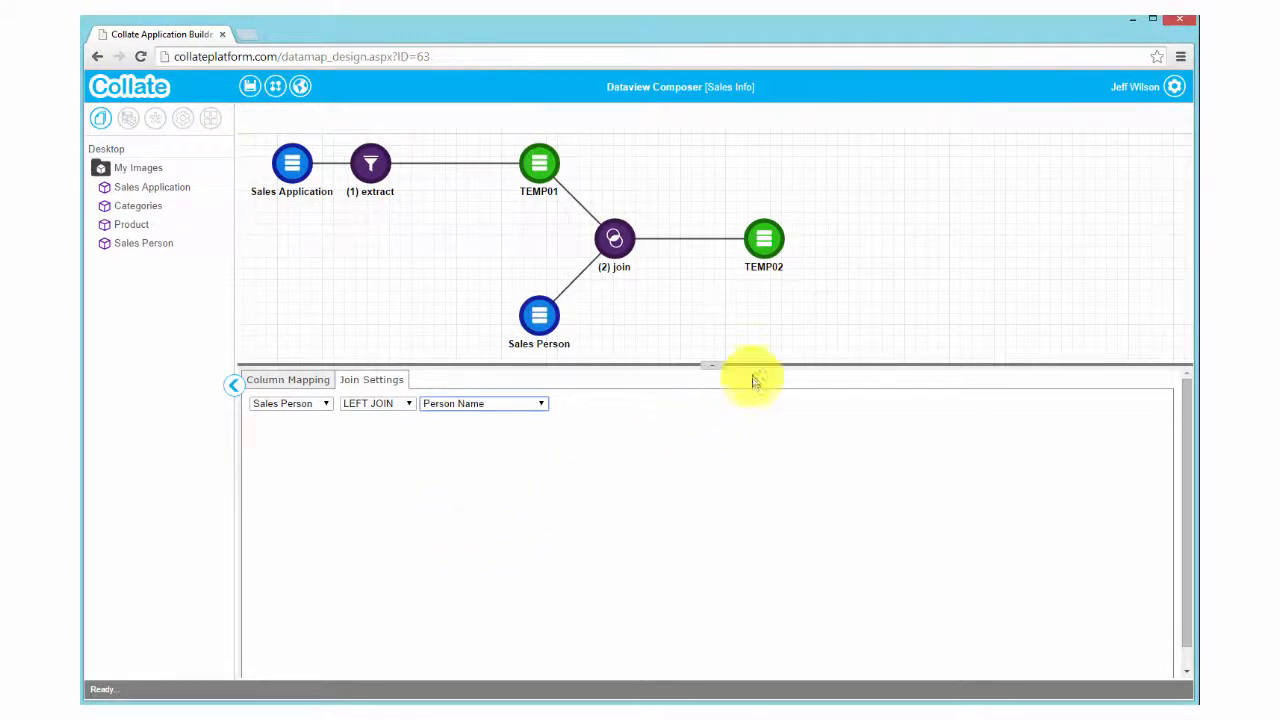
# Preview the joined TEMP02 records and compare them with the TEMP01 records.
pyautogui.click(767, 252)
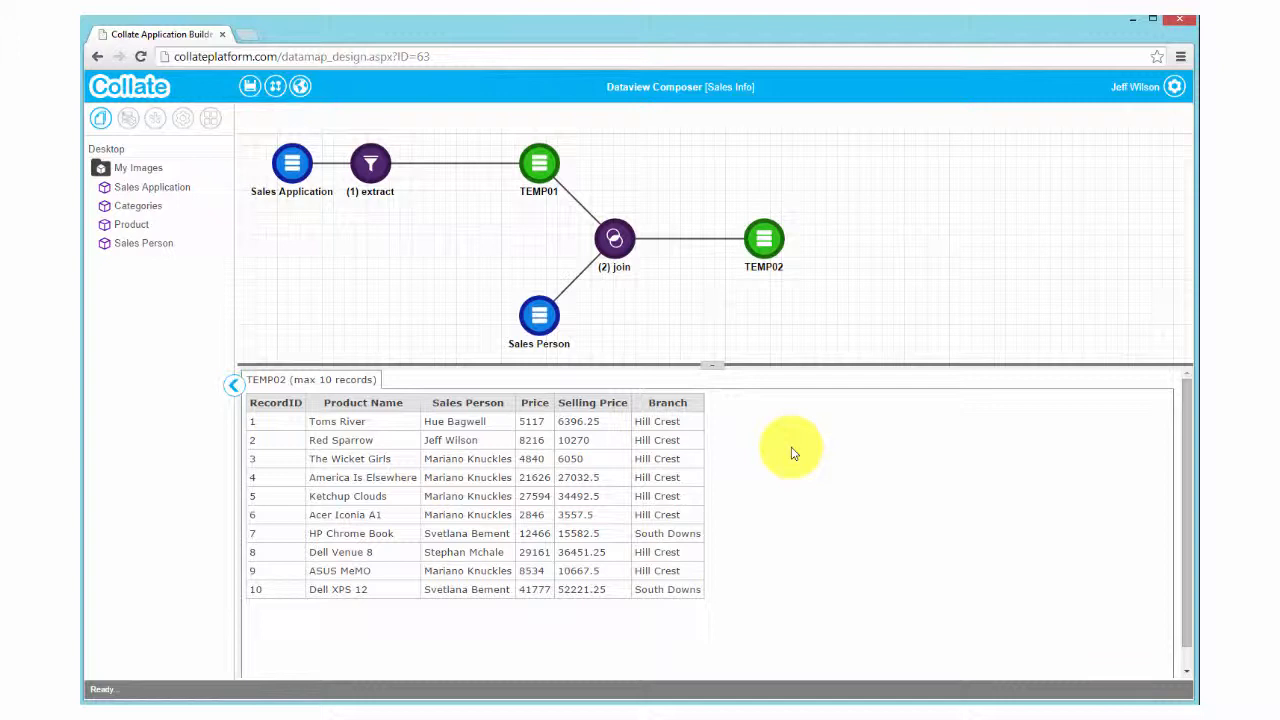
pyautogui.click(536, 167)
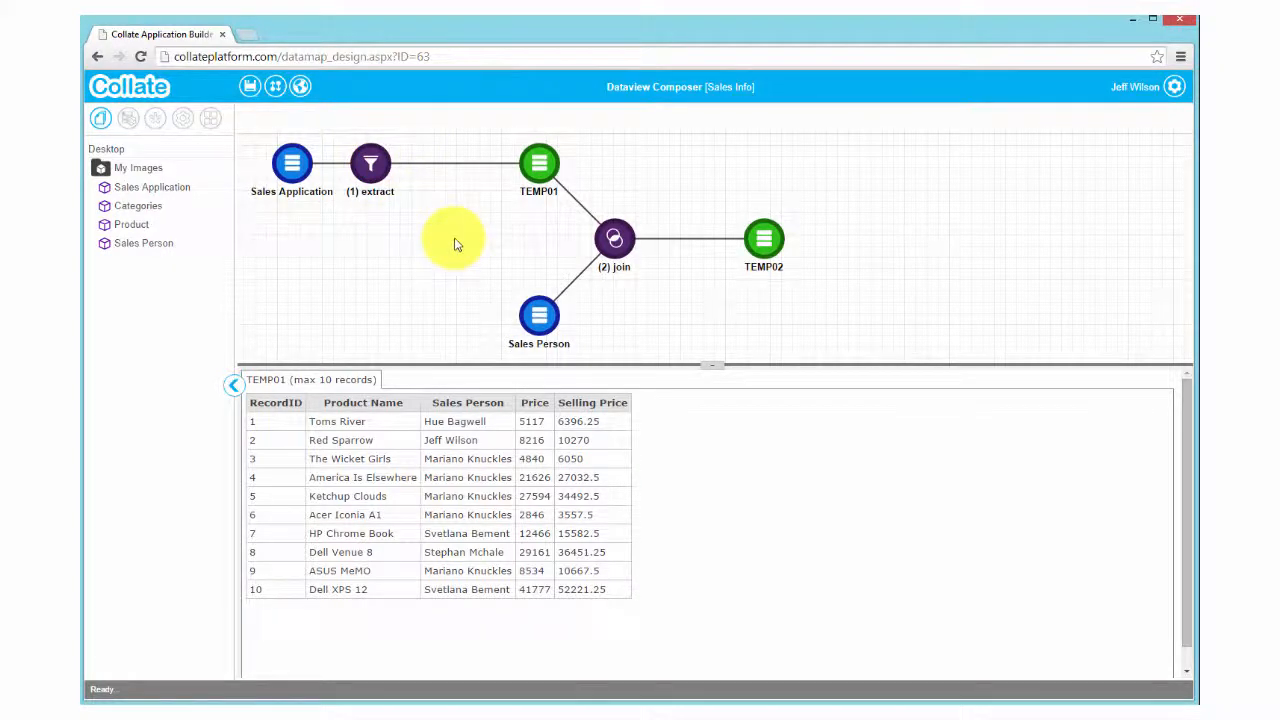
pyautogui.click(750, 248)
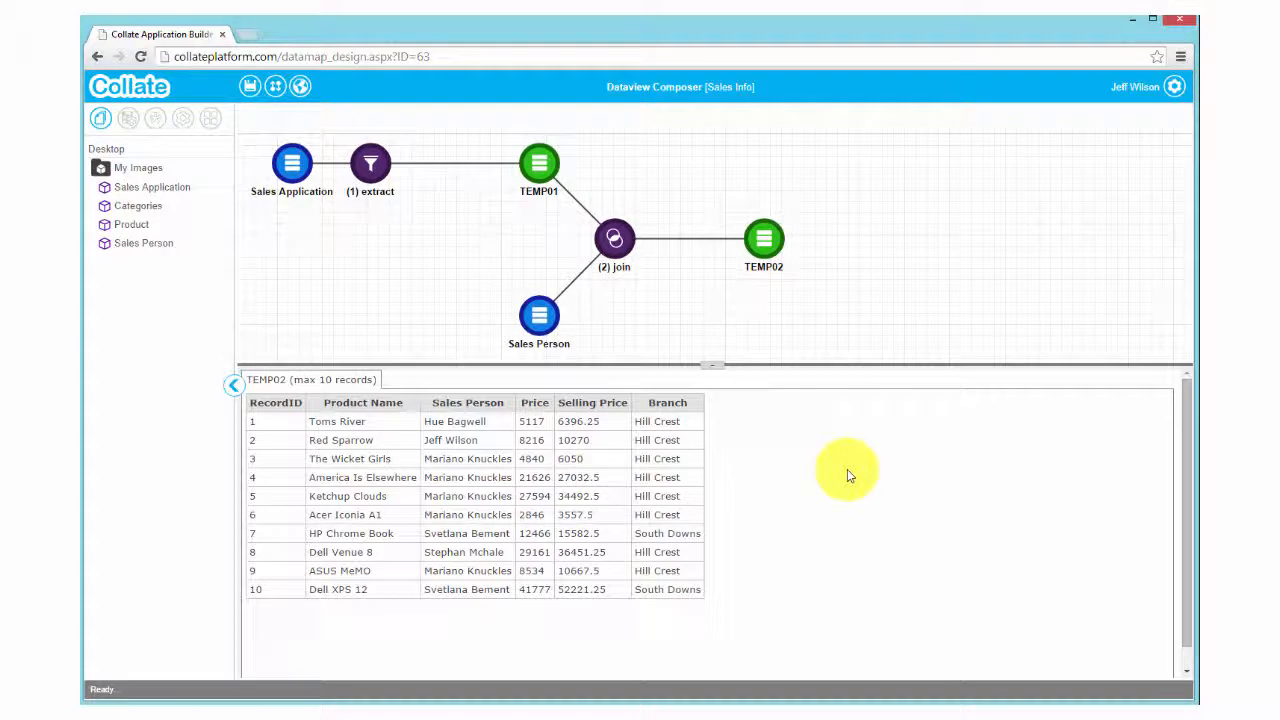
# Save the dataview definition, return to the Desktop, and open Sales Info to view its full output.
pyautogui.click(247, 88)
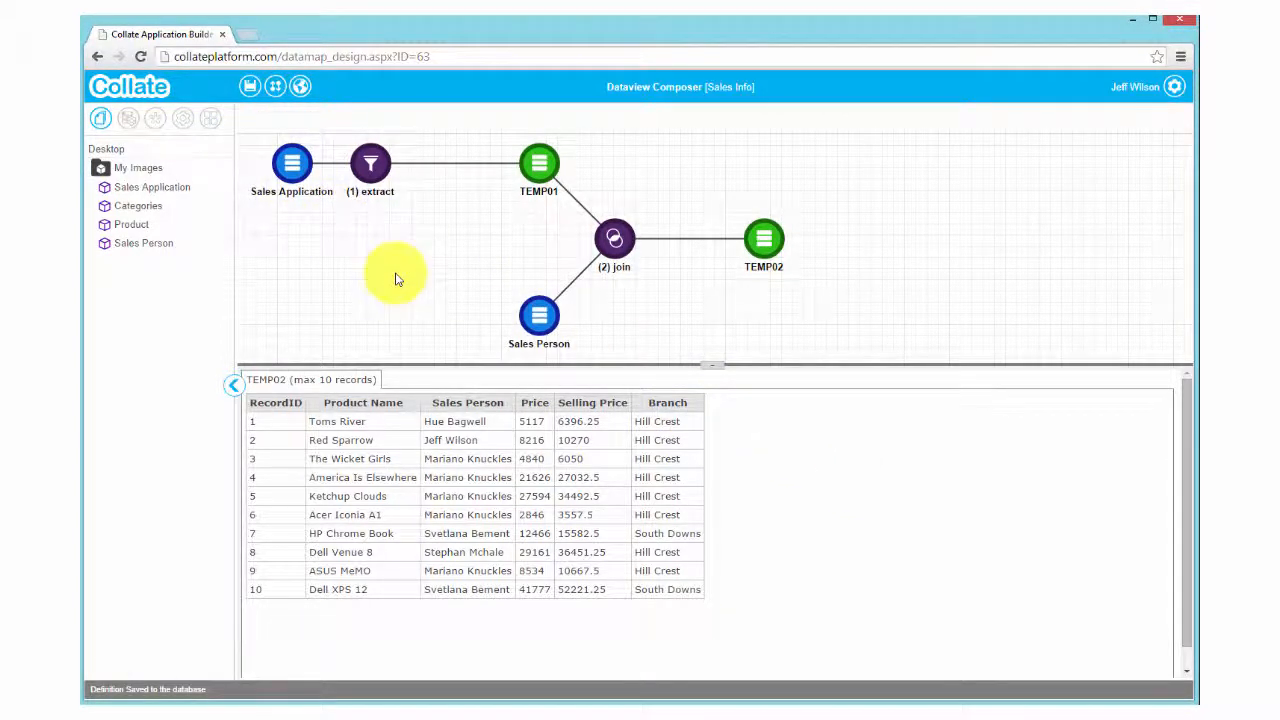
pyautogui.click(147, 93)
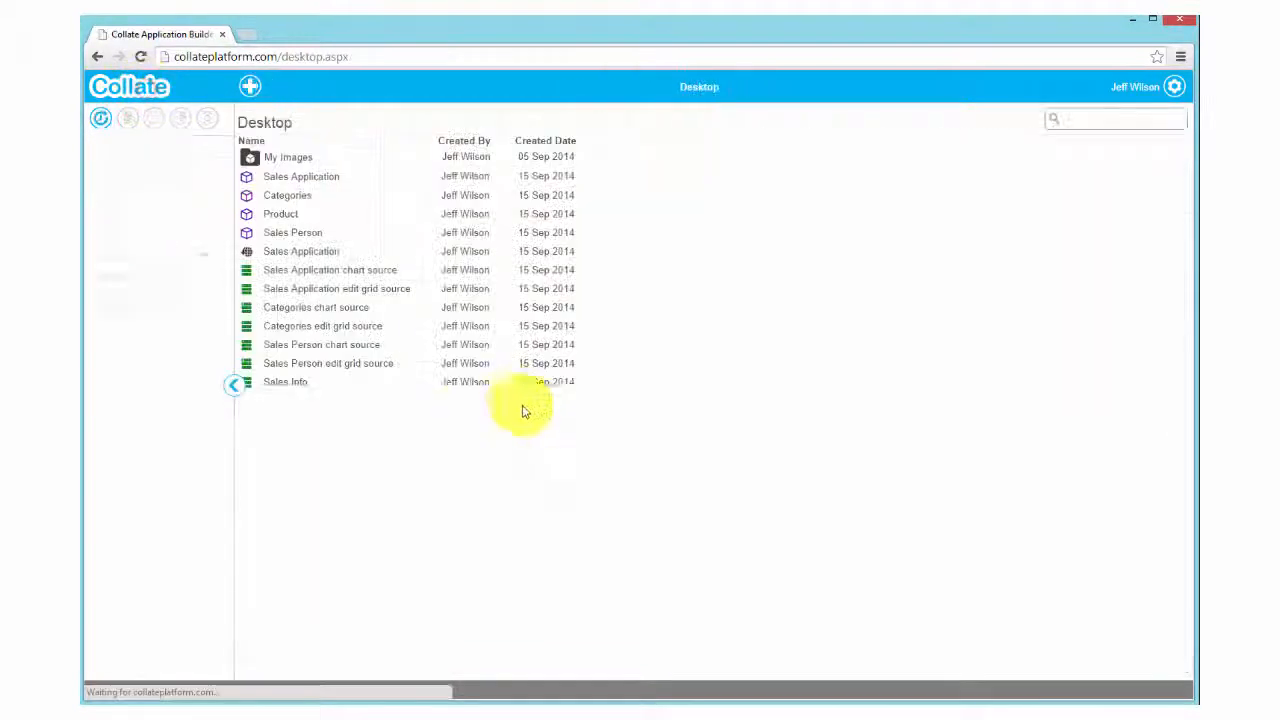
pyautogui.doubleClick(289, 383)
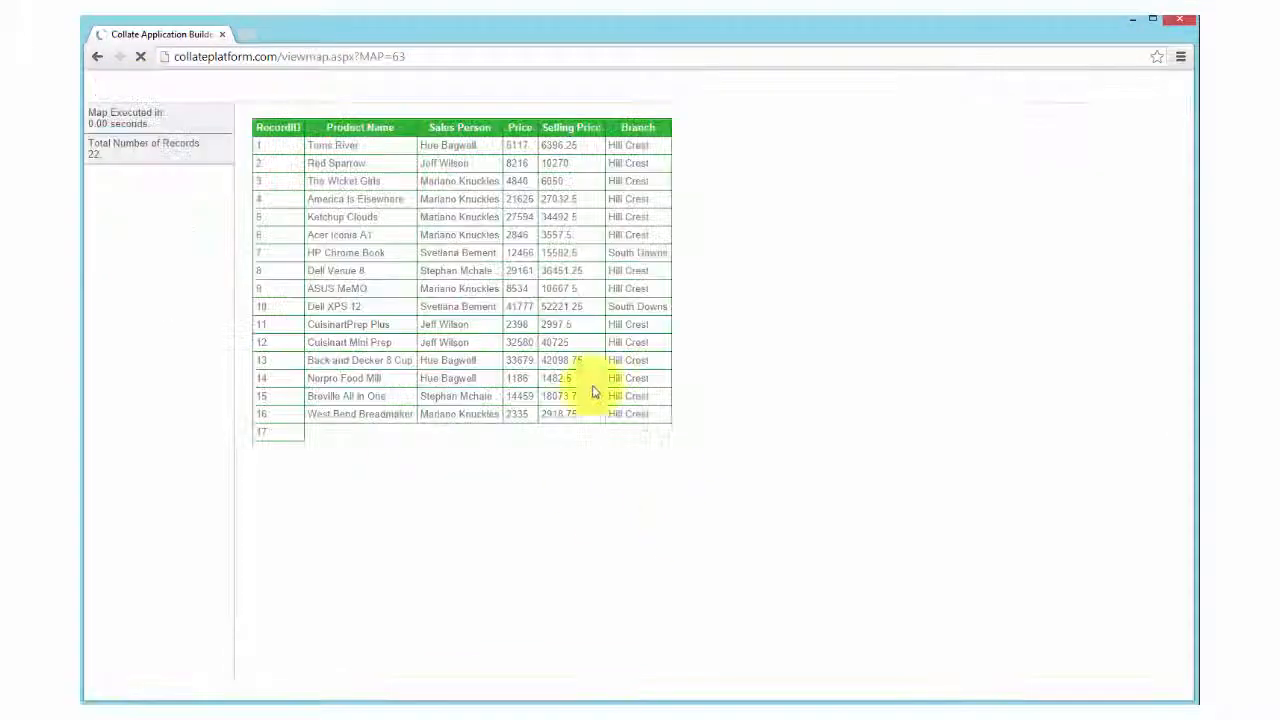